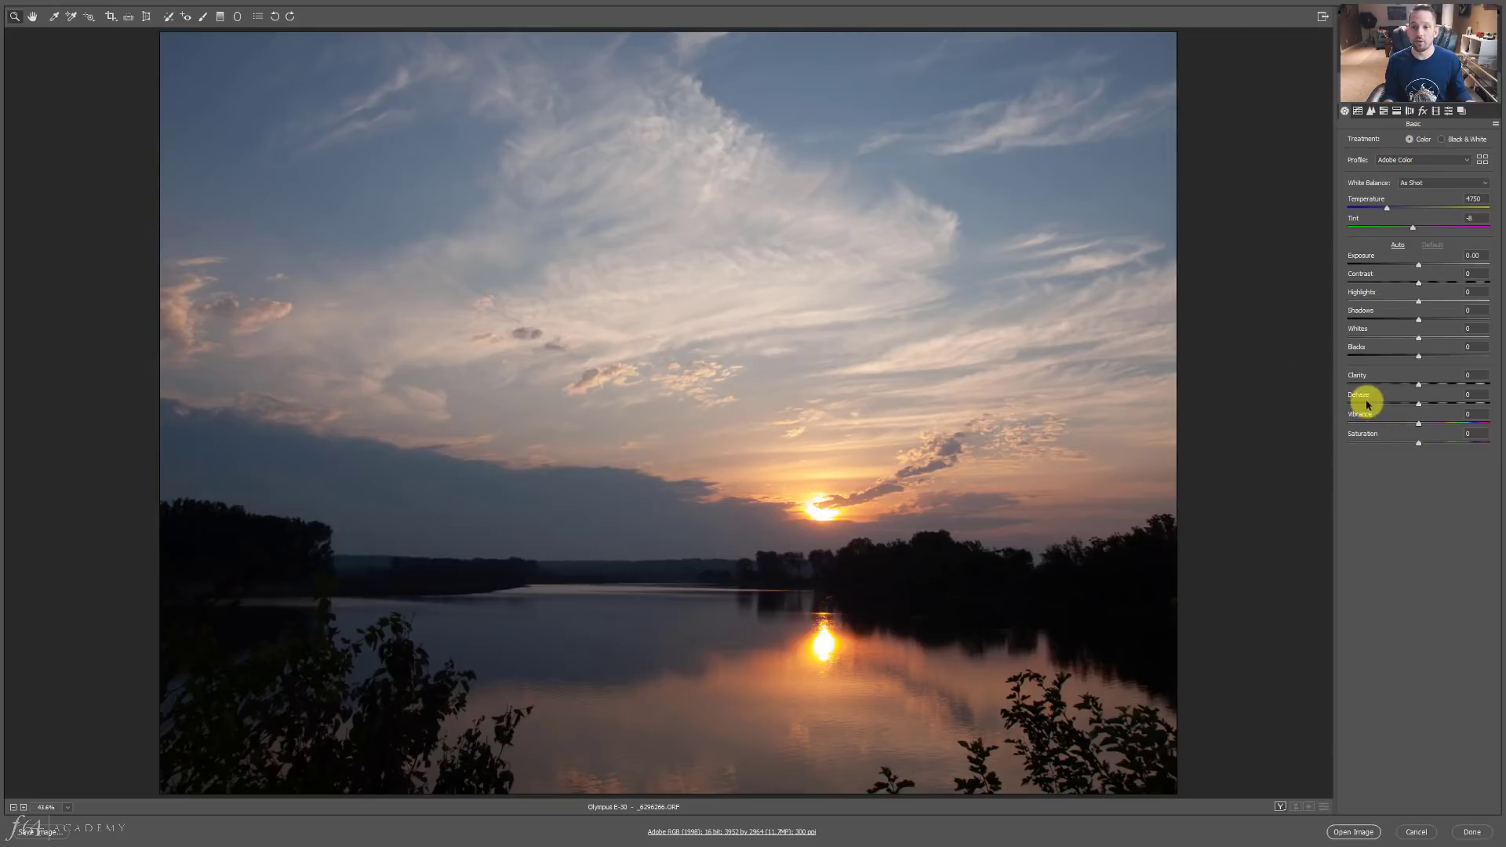
Examine the effects settings and preview the Color, Creative, Curve and My Presets preset groups on the photo.
left_click(1421, 112)
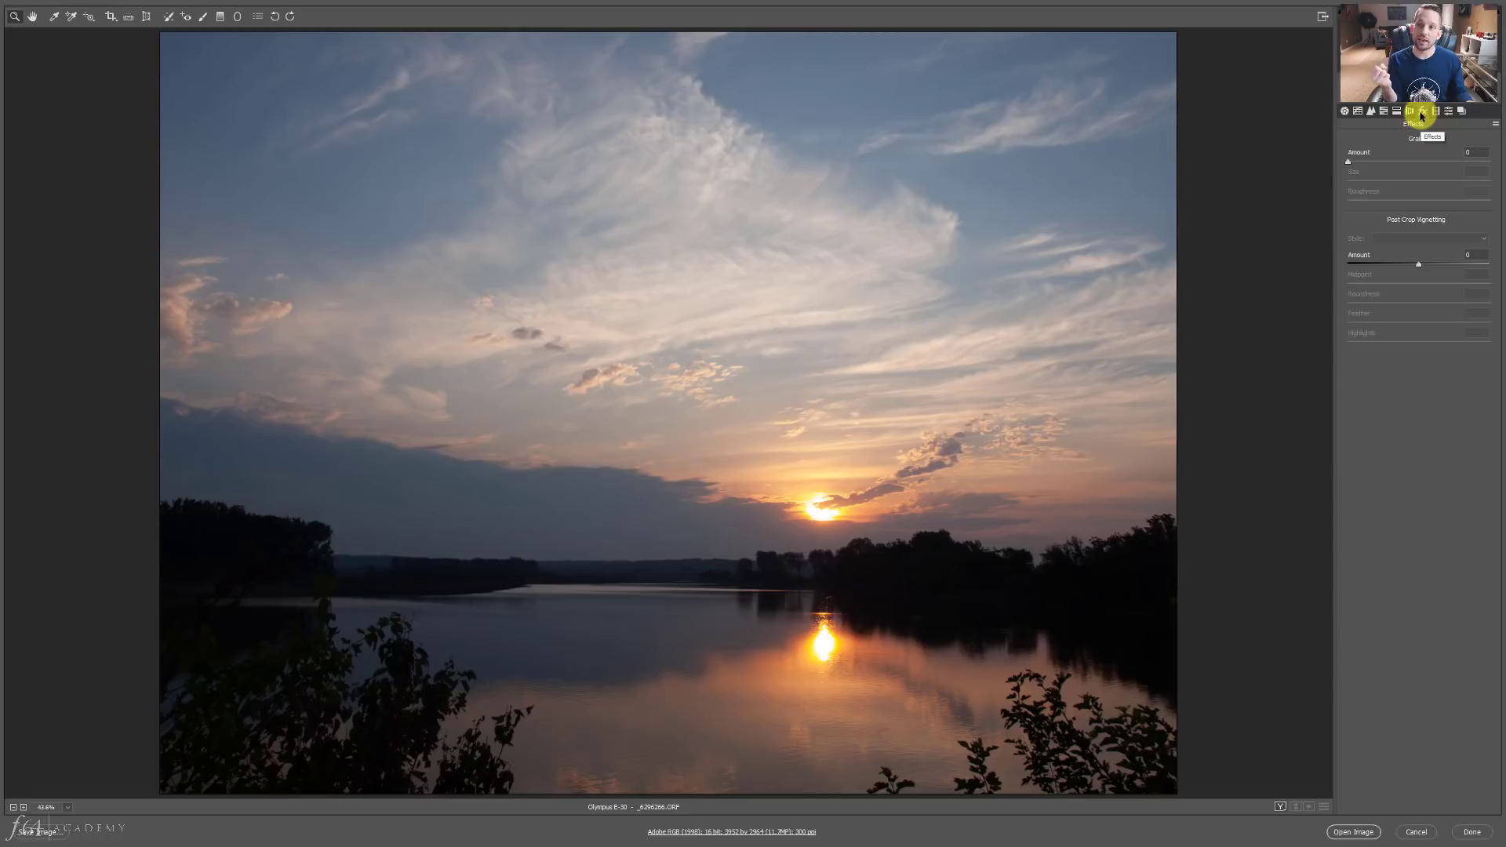
left_click(1344, 112)
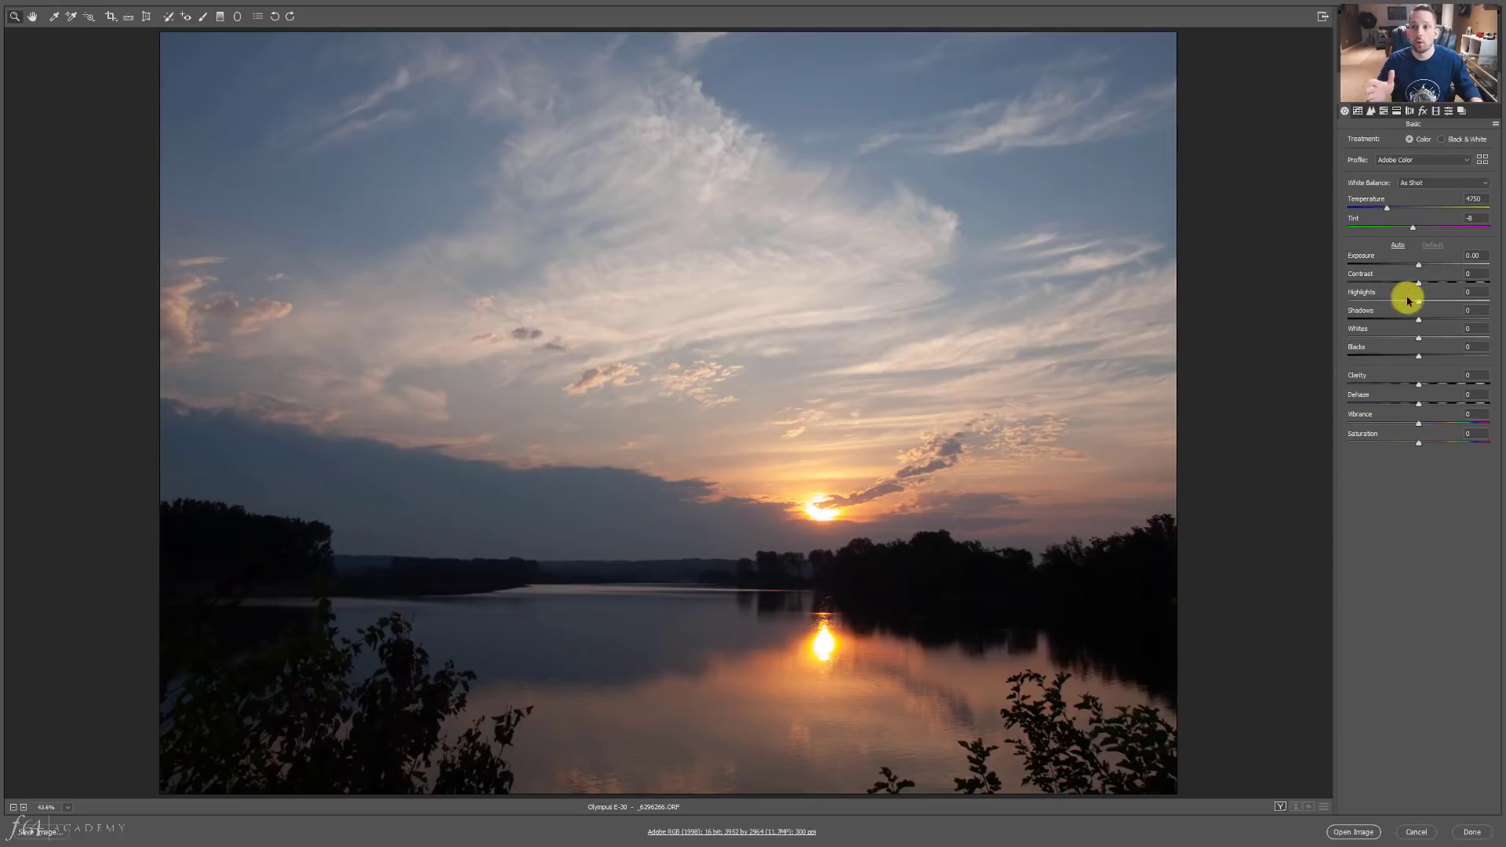
left_click(1450, 113)
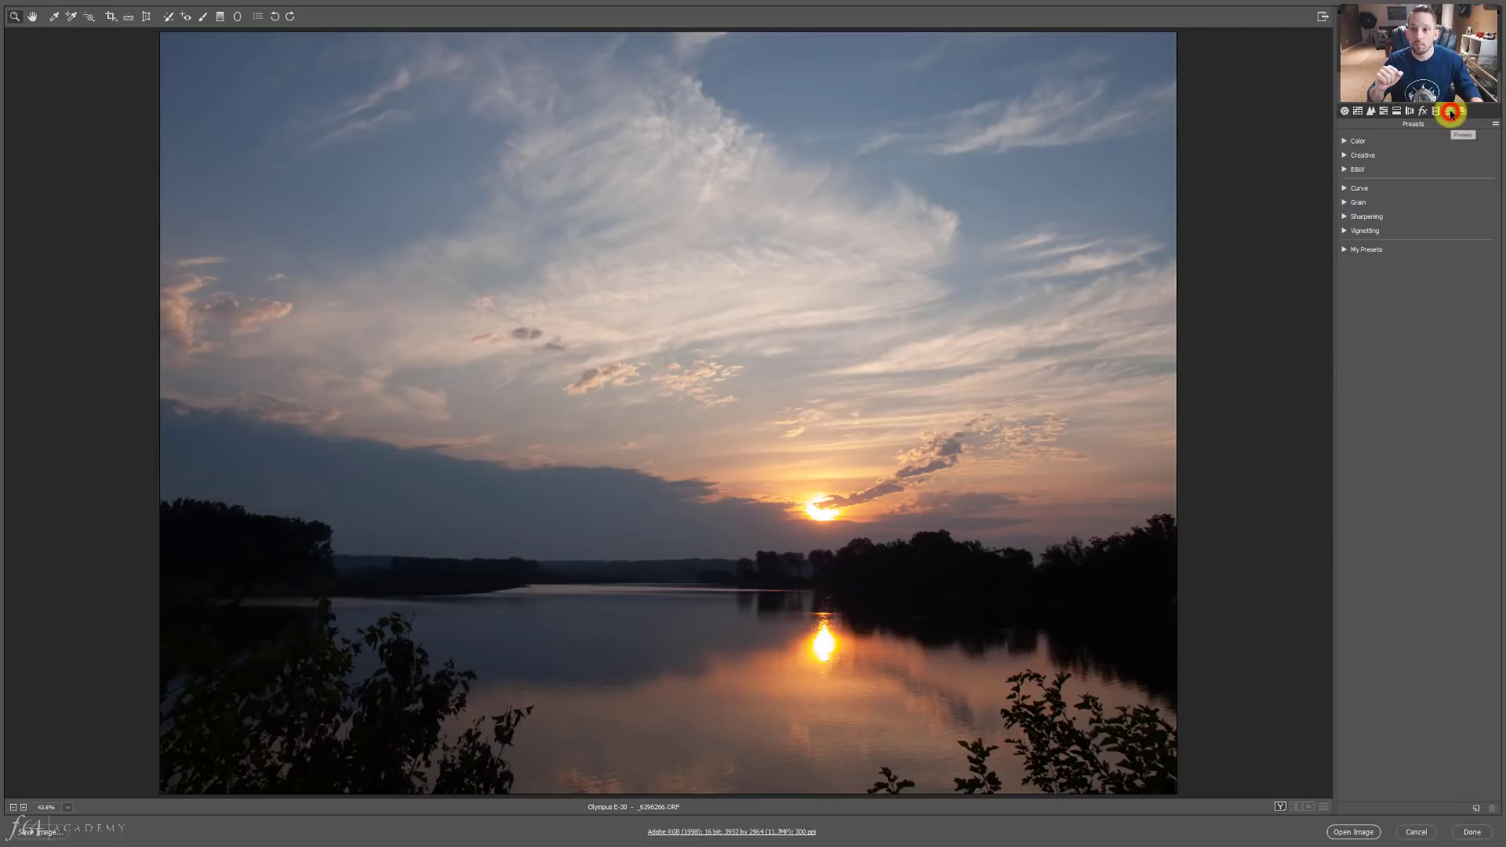
left_click(1345, 142)
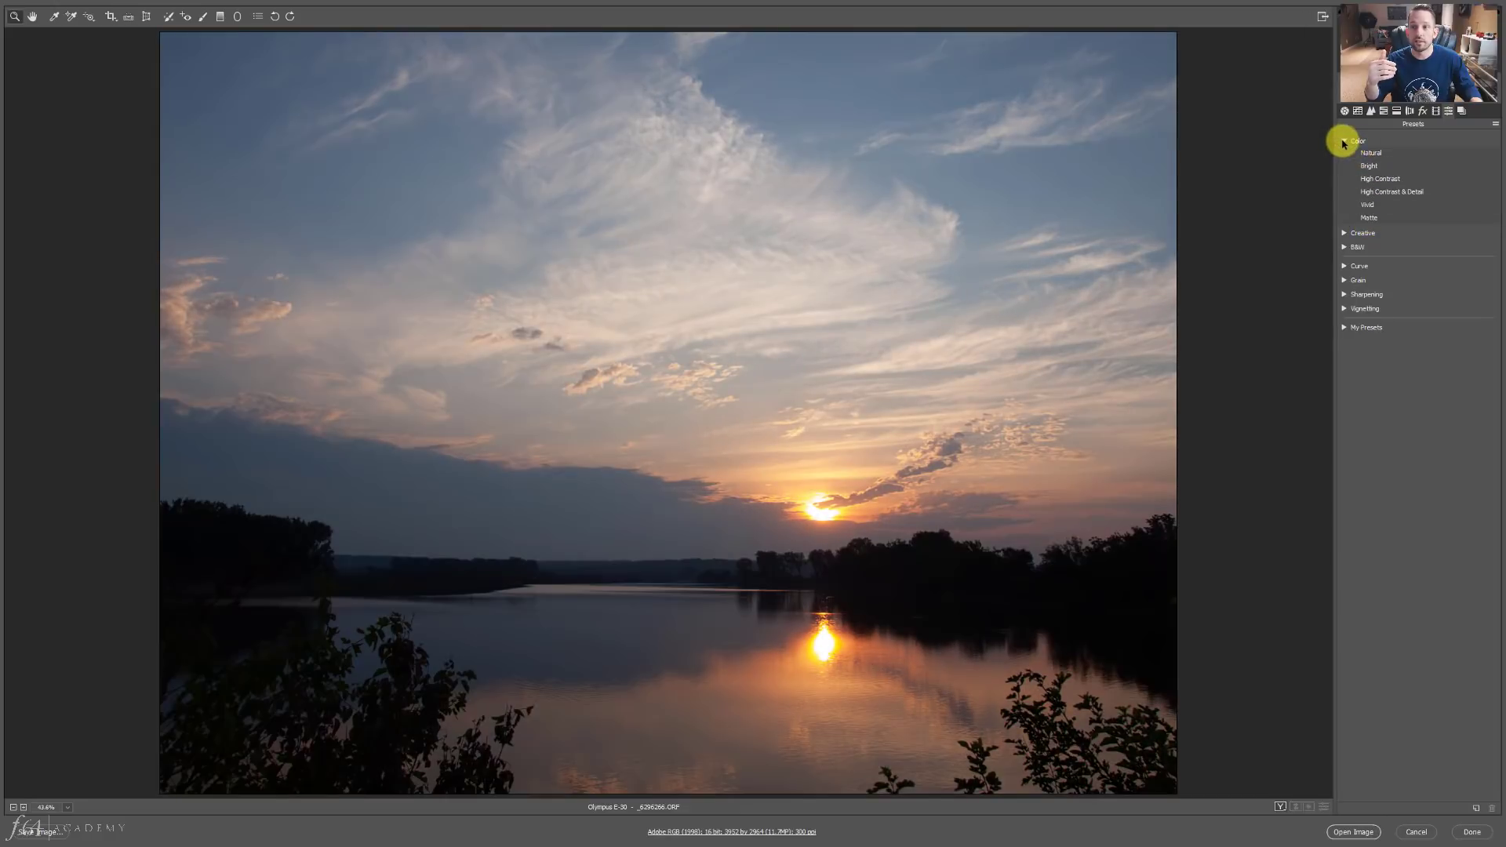
left_click(1344, 143)
left_click(1344, 155)
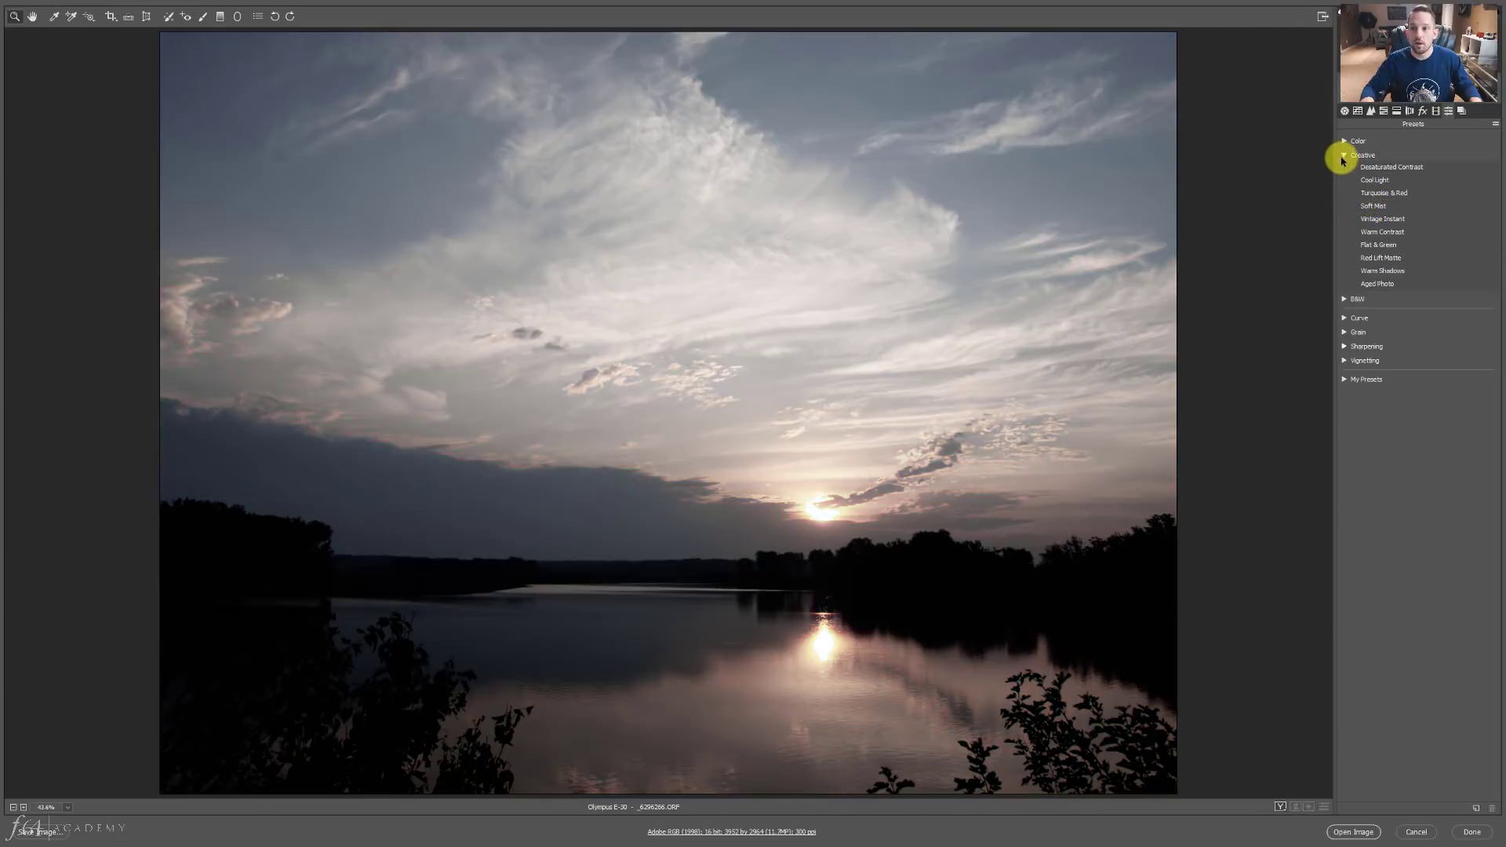
left_click(1344, 156)
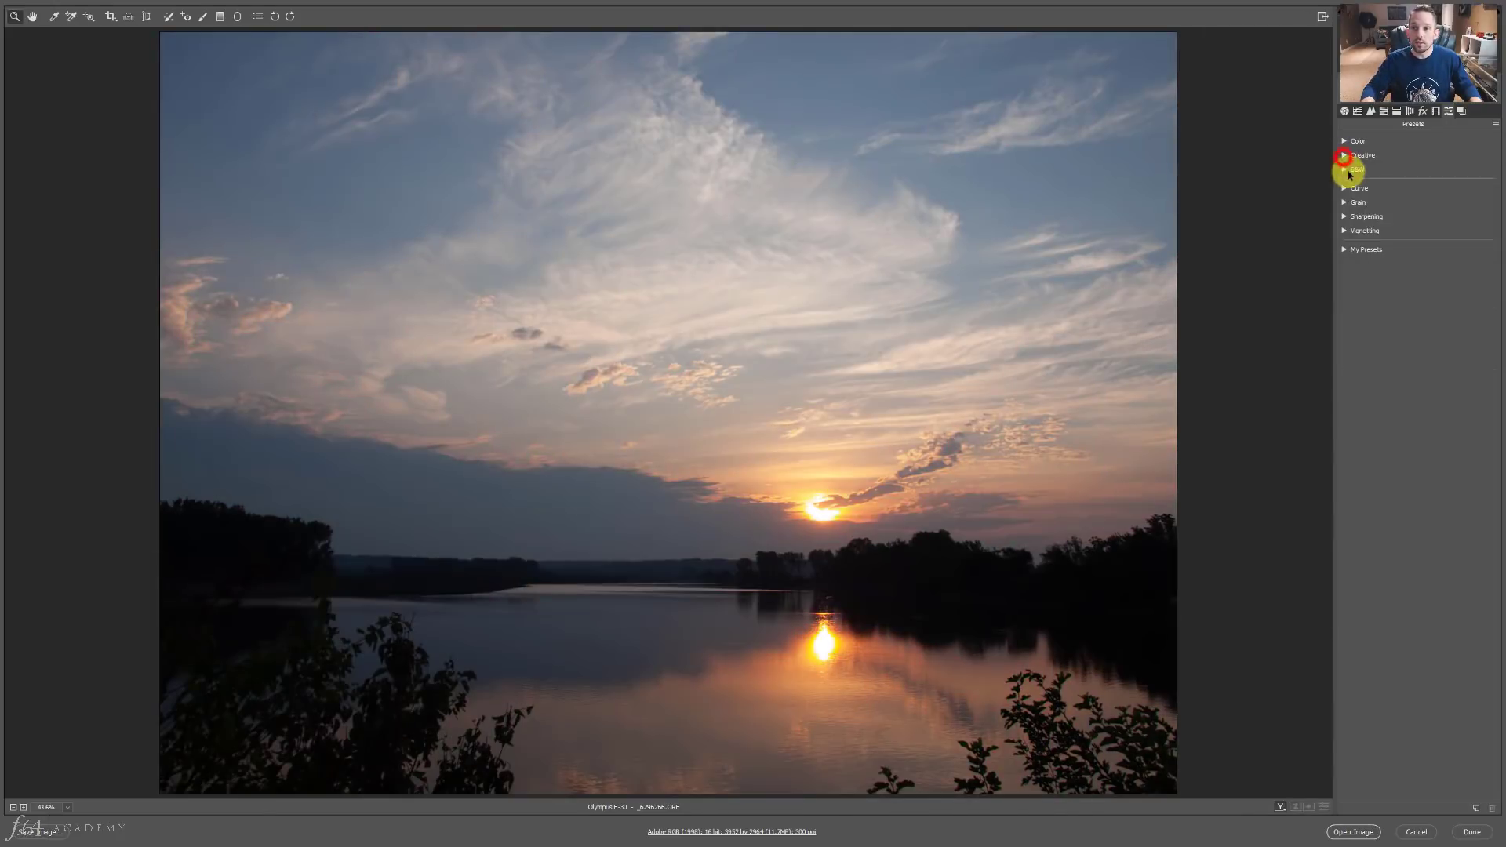
left_click(1346, 189)
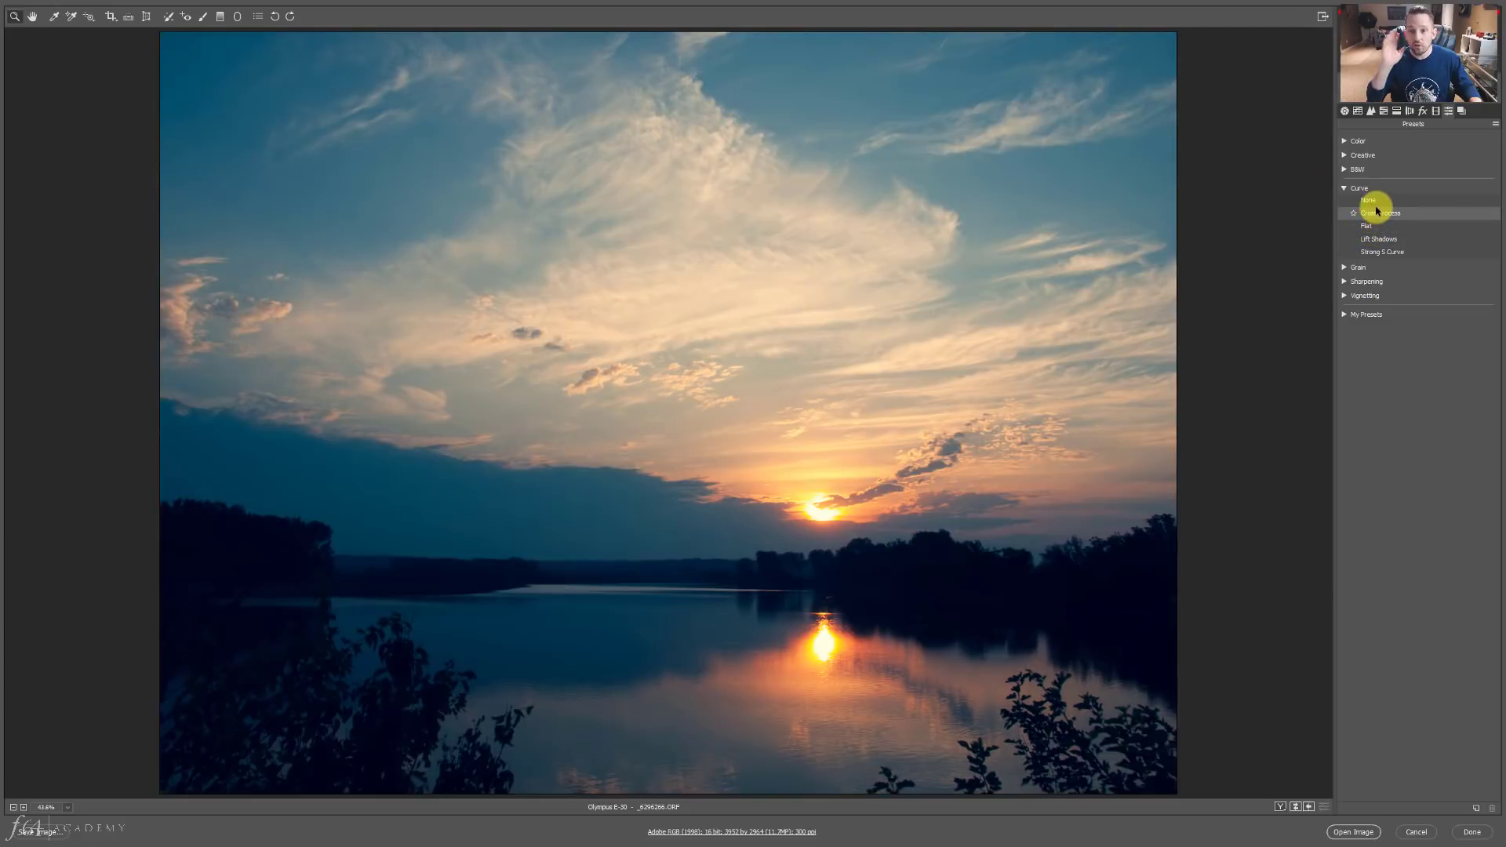
left_click(1356, 197)
left_click(1344, 189)
left_click(1343, 250)
left_click(1344, 250)
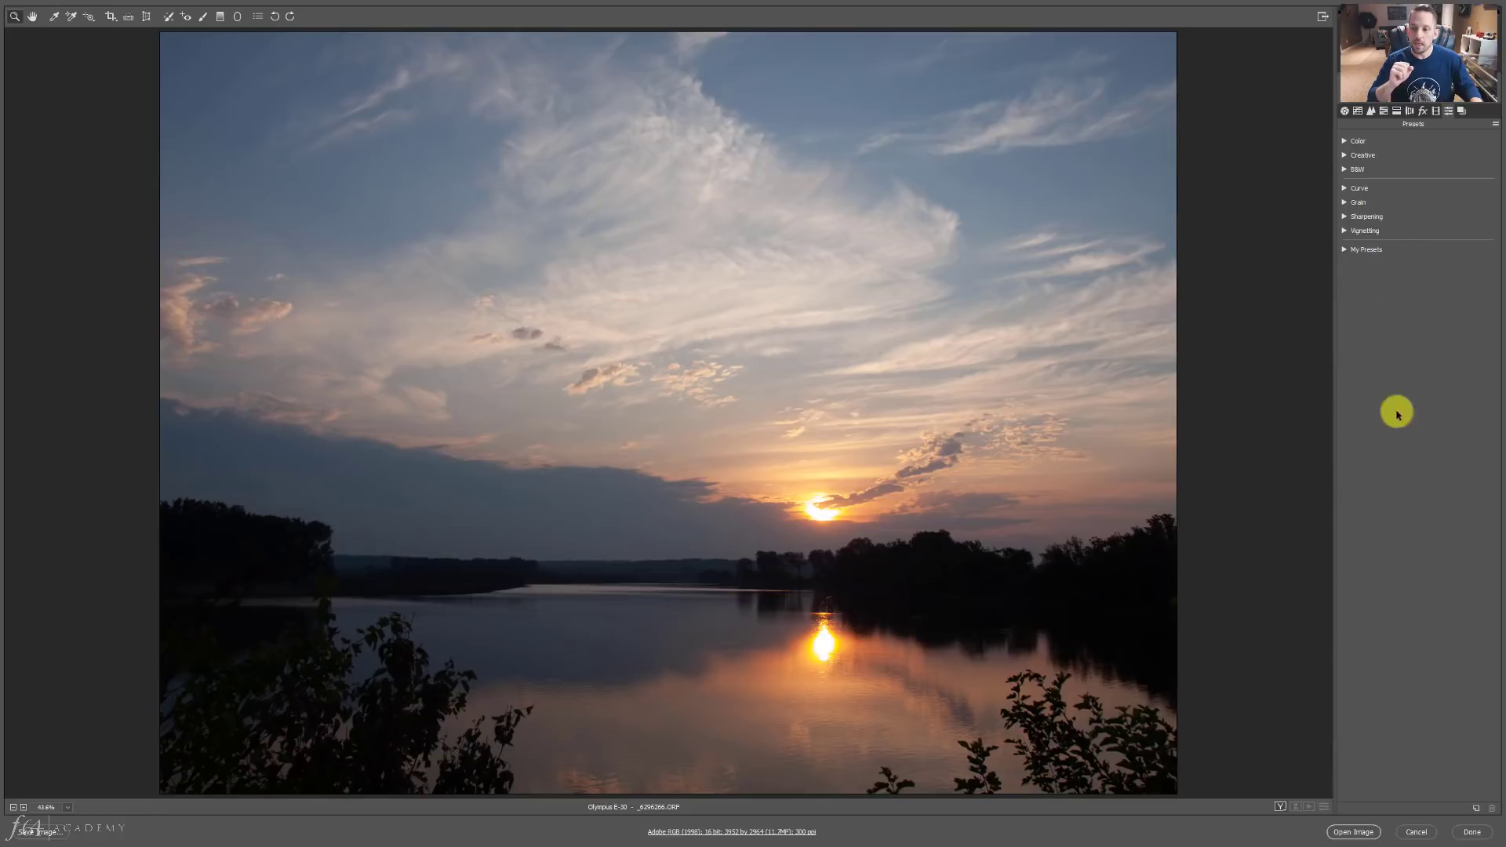
Save all the current settings as a new preset named Untitled in the My Presets set and list that set's presets.
left_click(1476, 811)
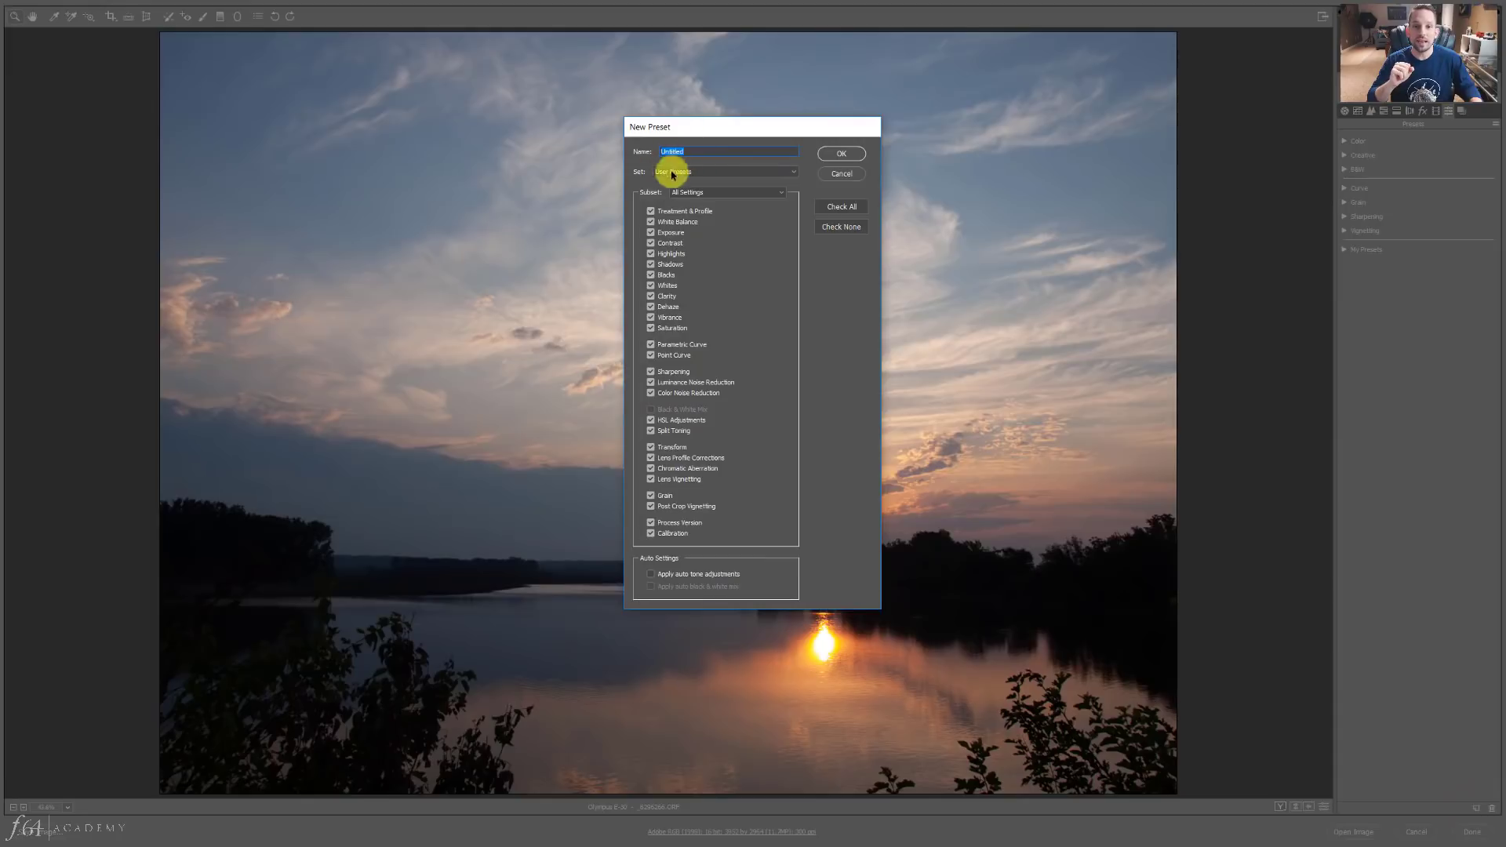
left_click(679, 174)
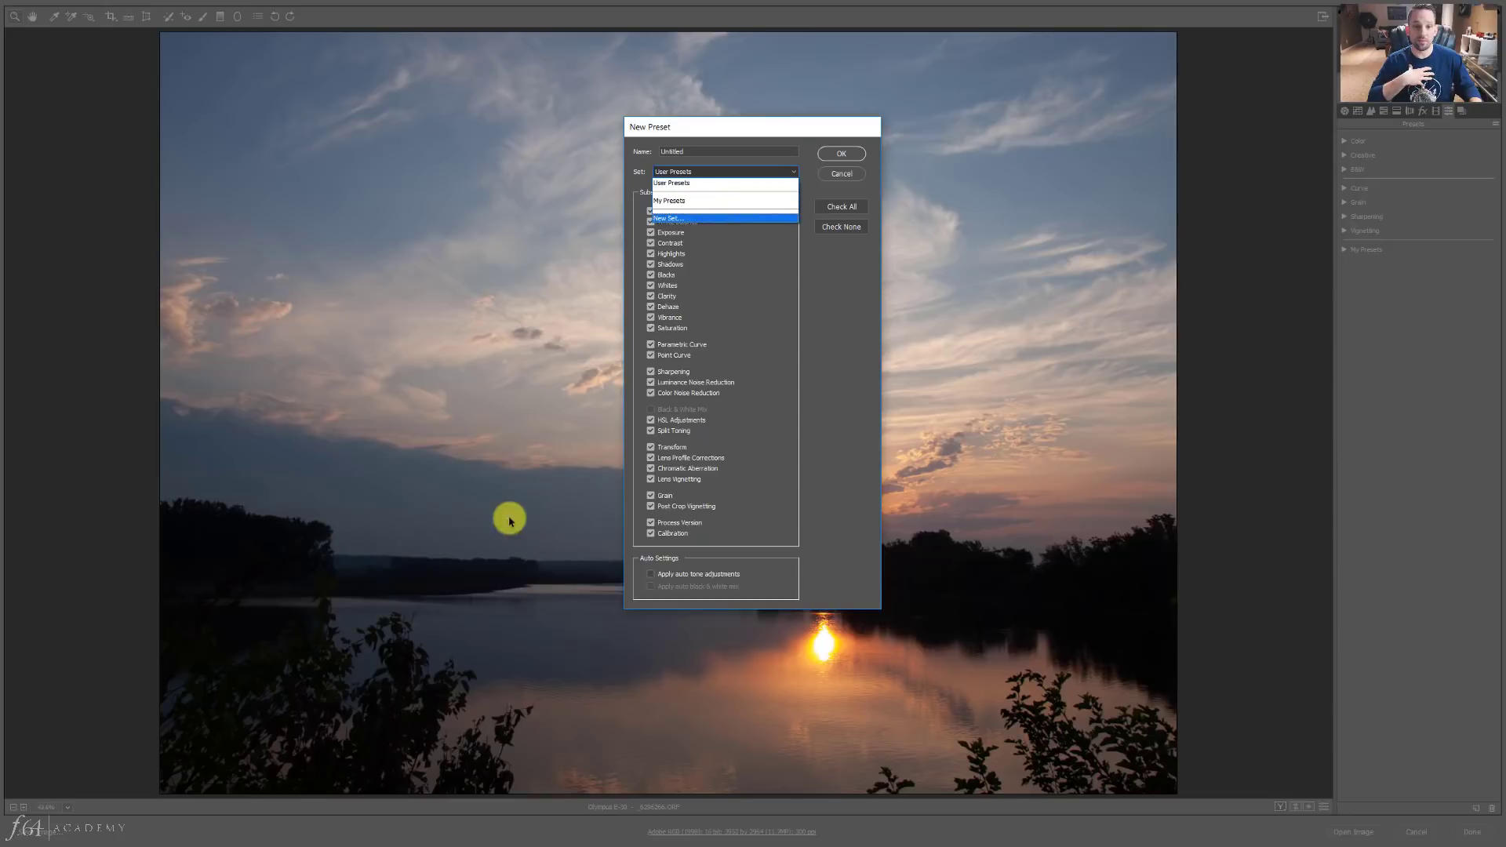
left_click(678, 203)
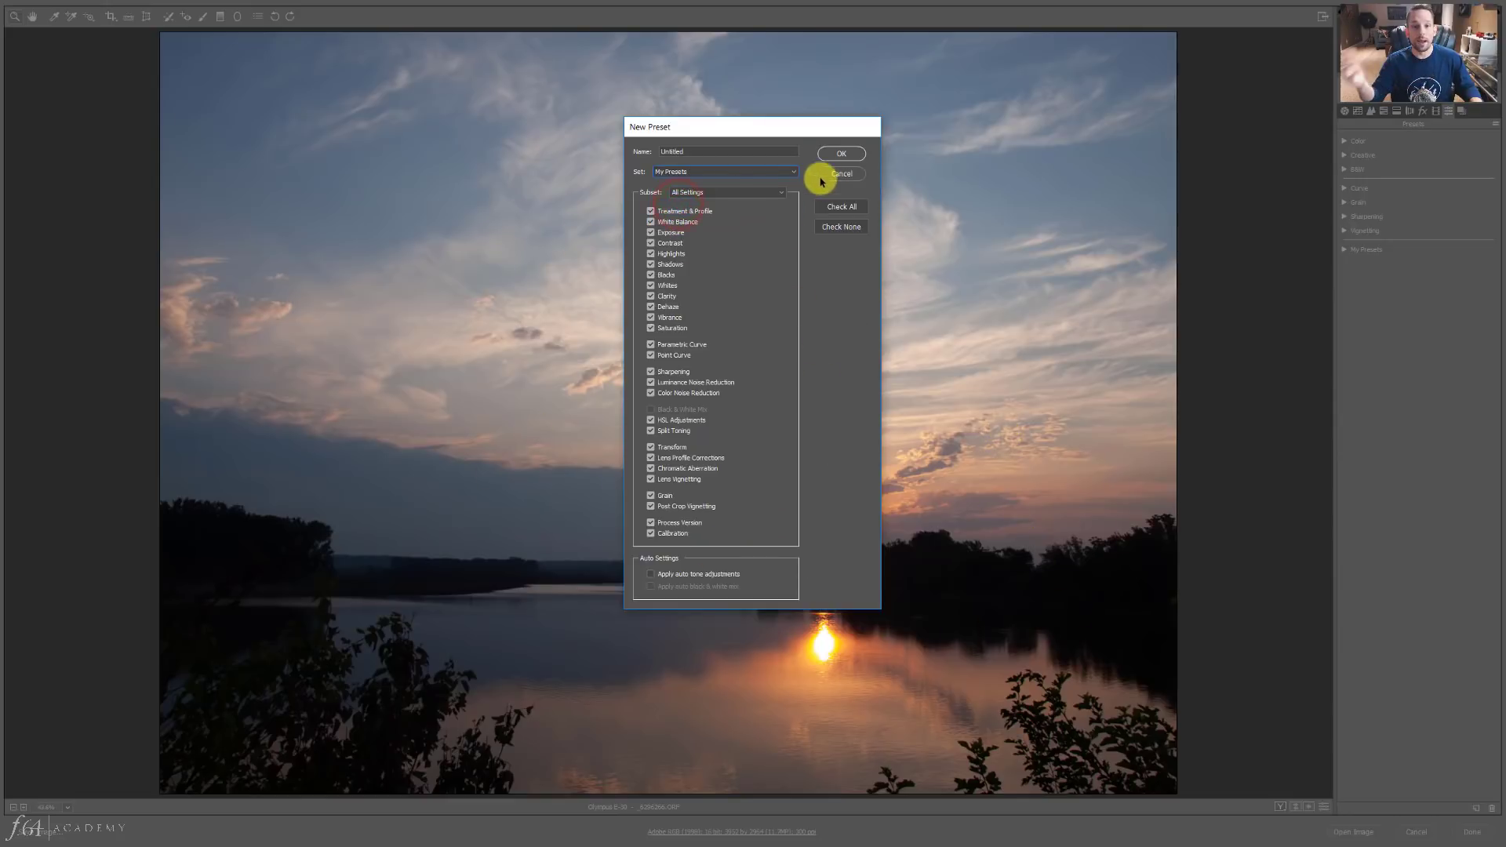
left_click(838, 157)
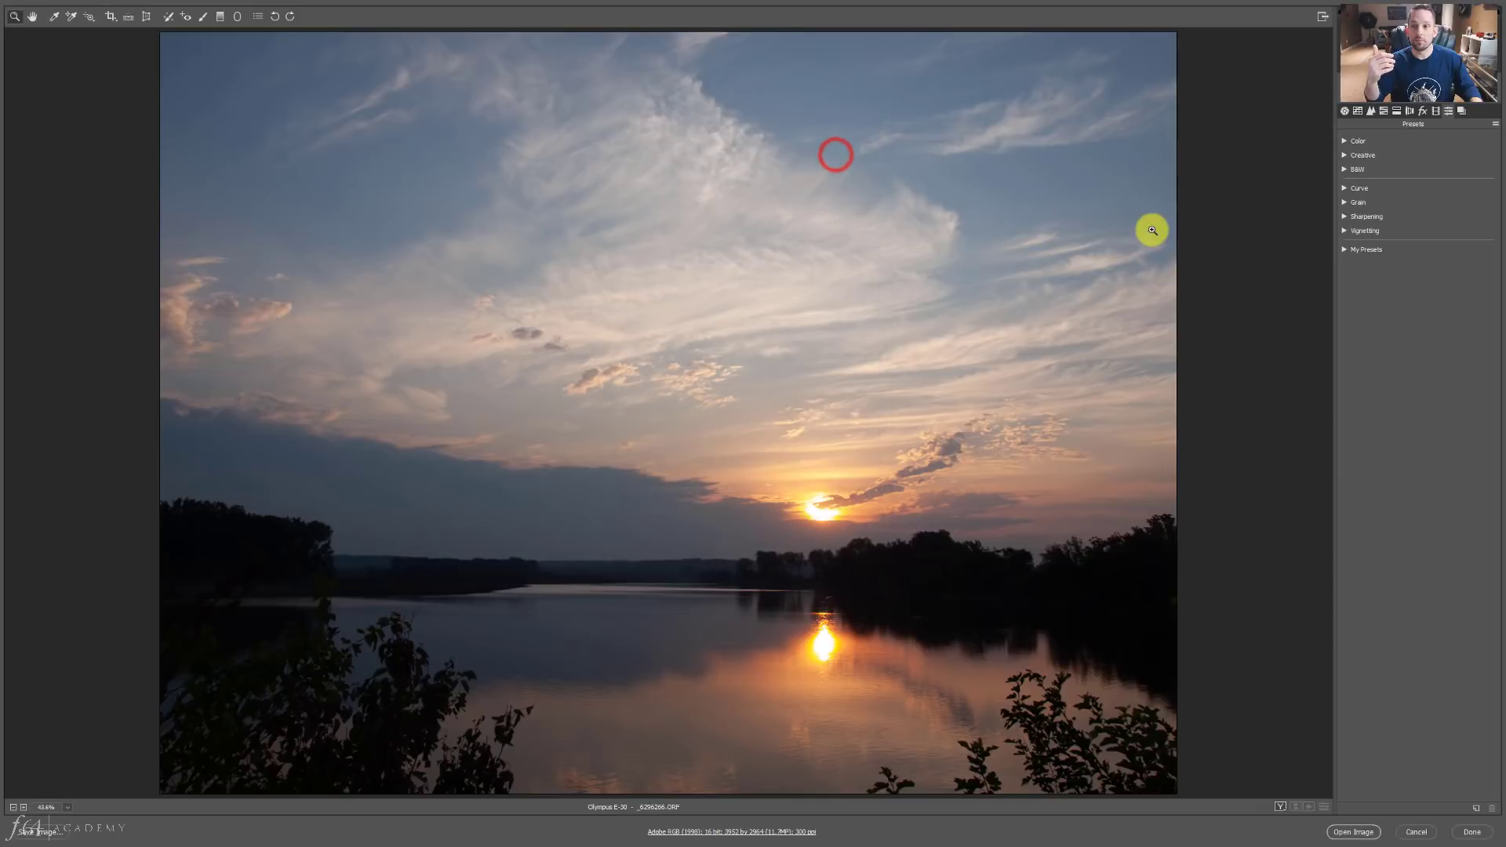
left_click(1345, 252)
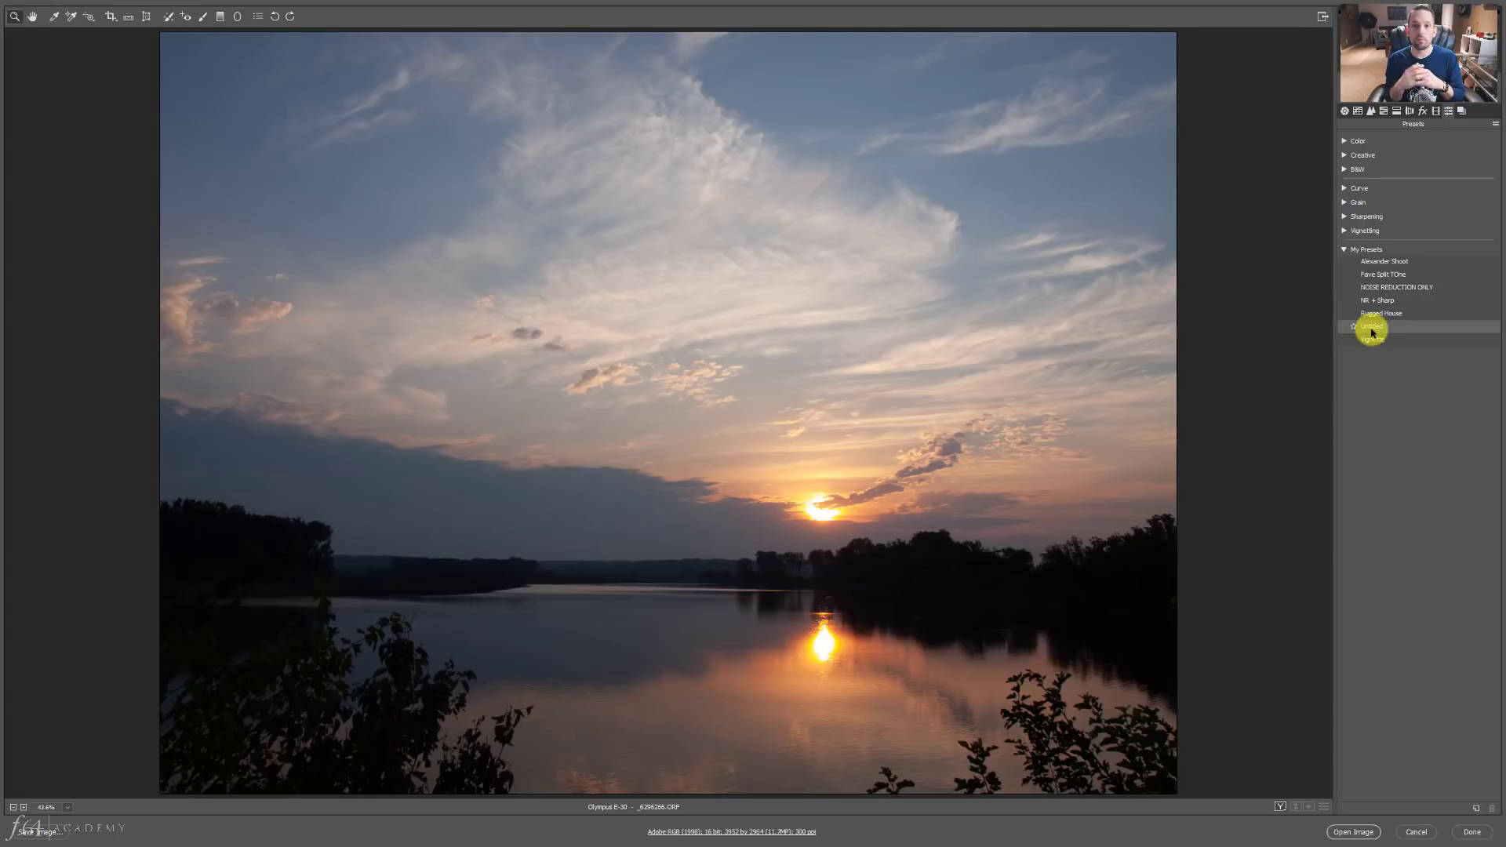
Preview the Vignetting presets on the photo and view the Calibration settings.
left_click(1346, 229)
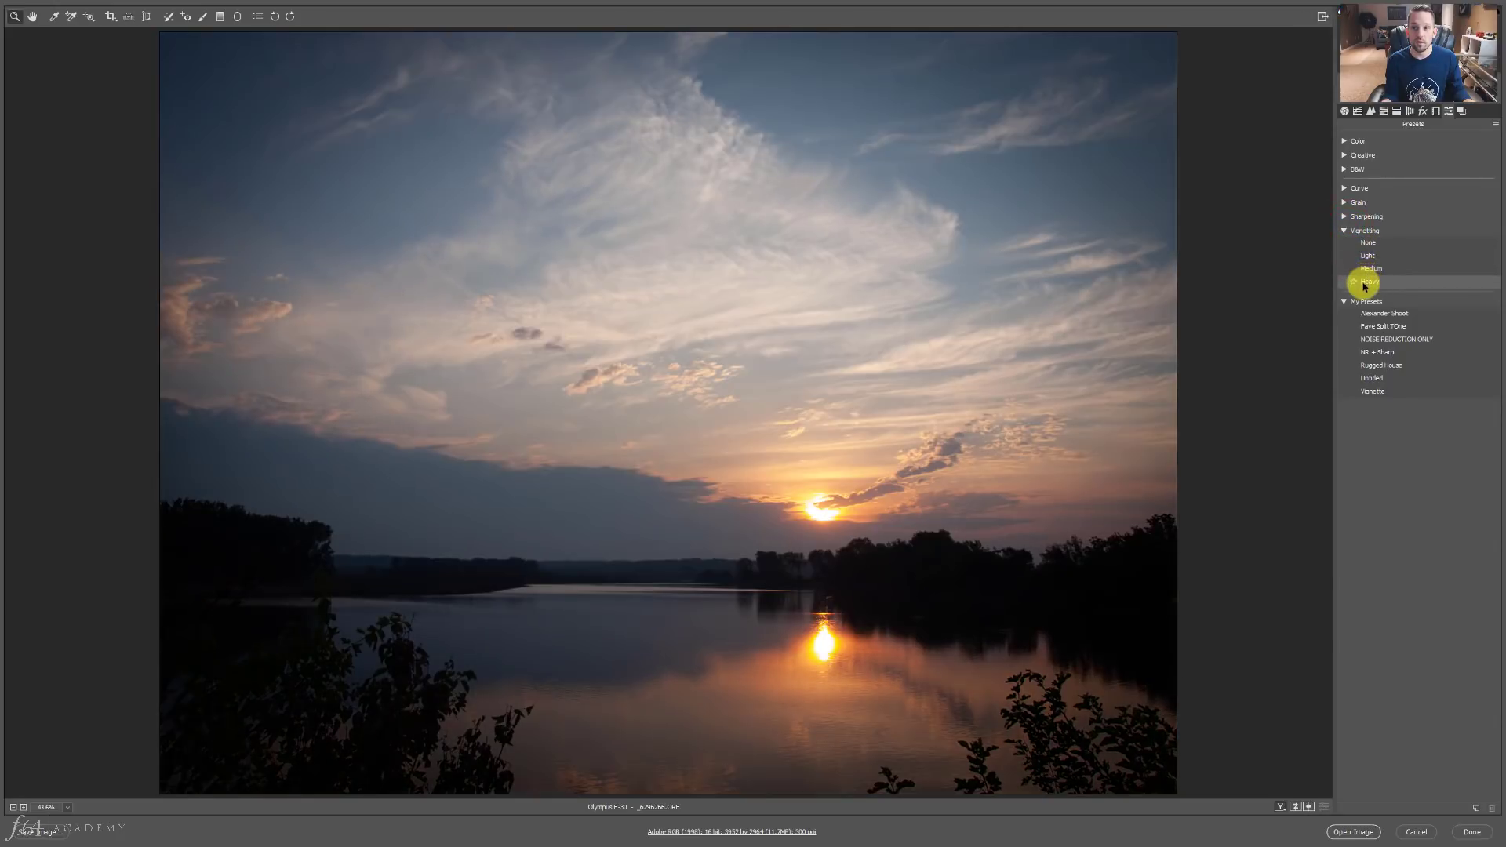
left_click(1346, 232)
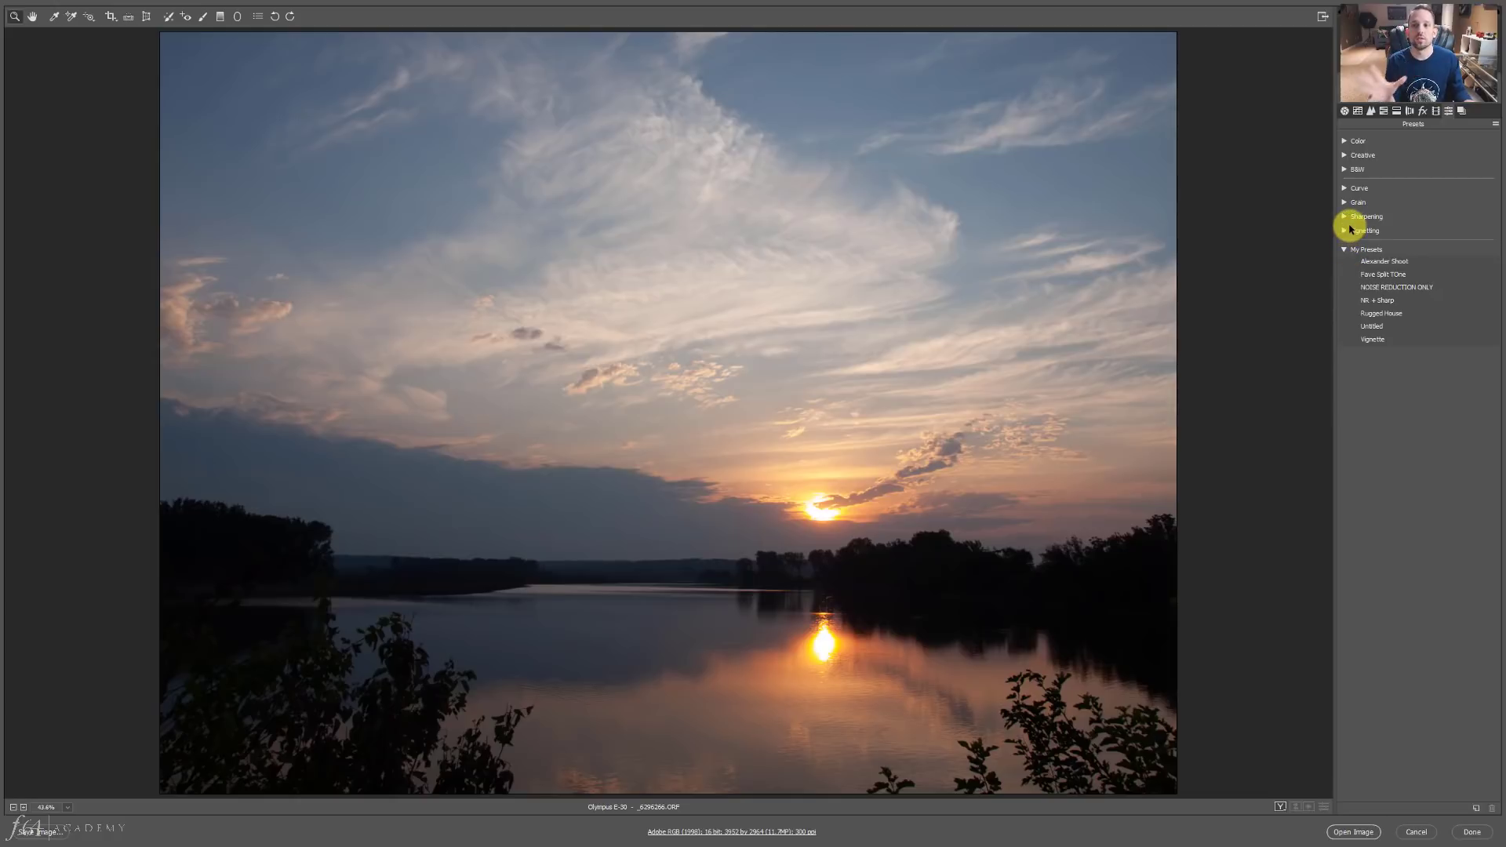
left_click(1346, 230)
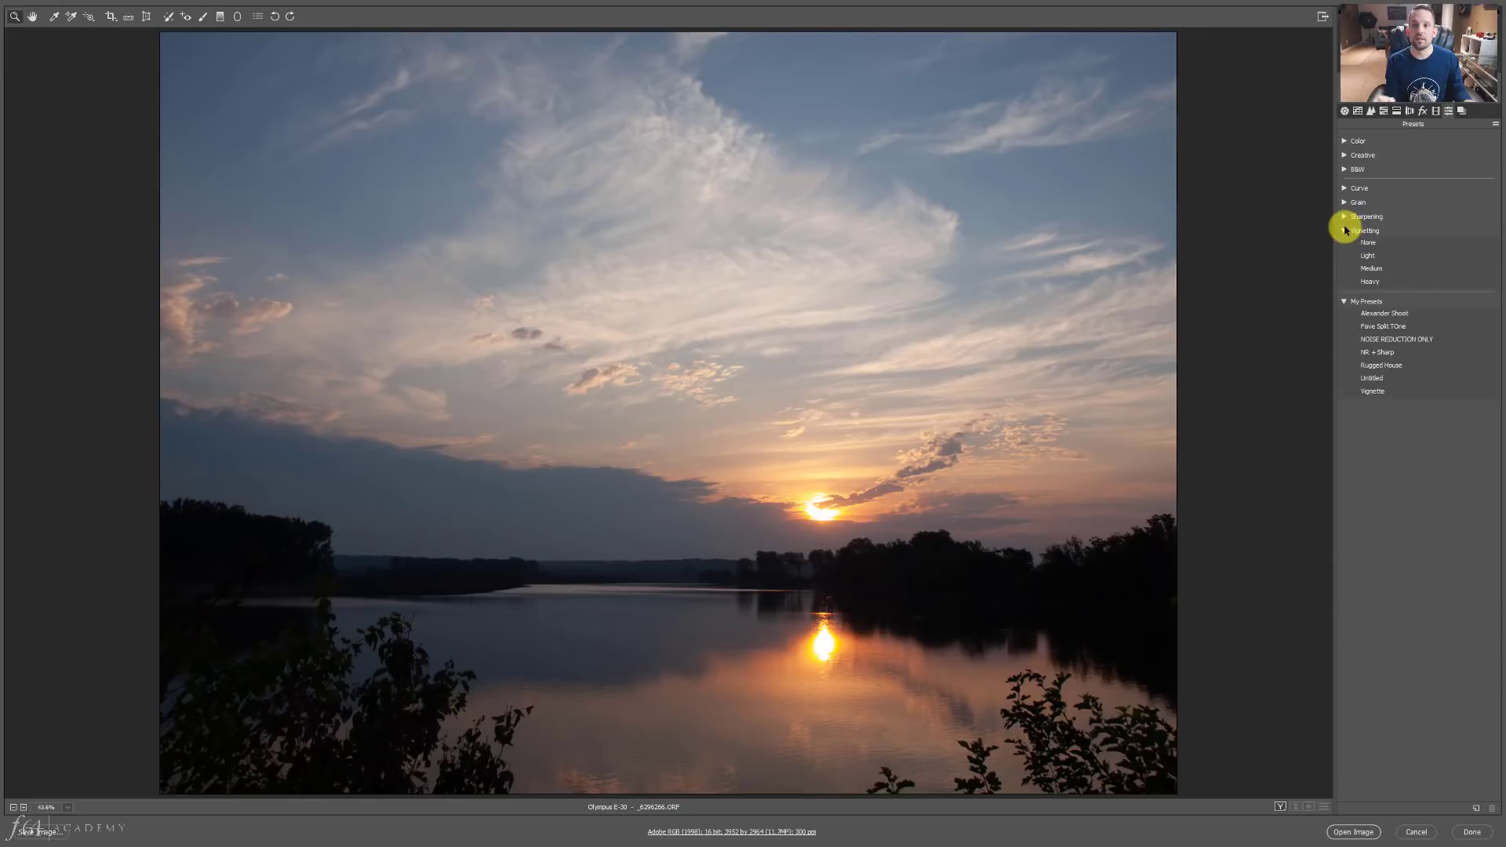
left_click(1346, 231)
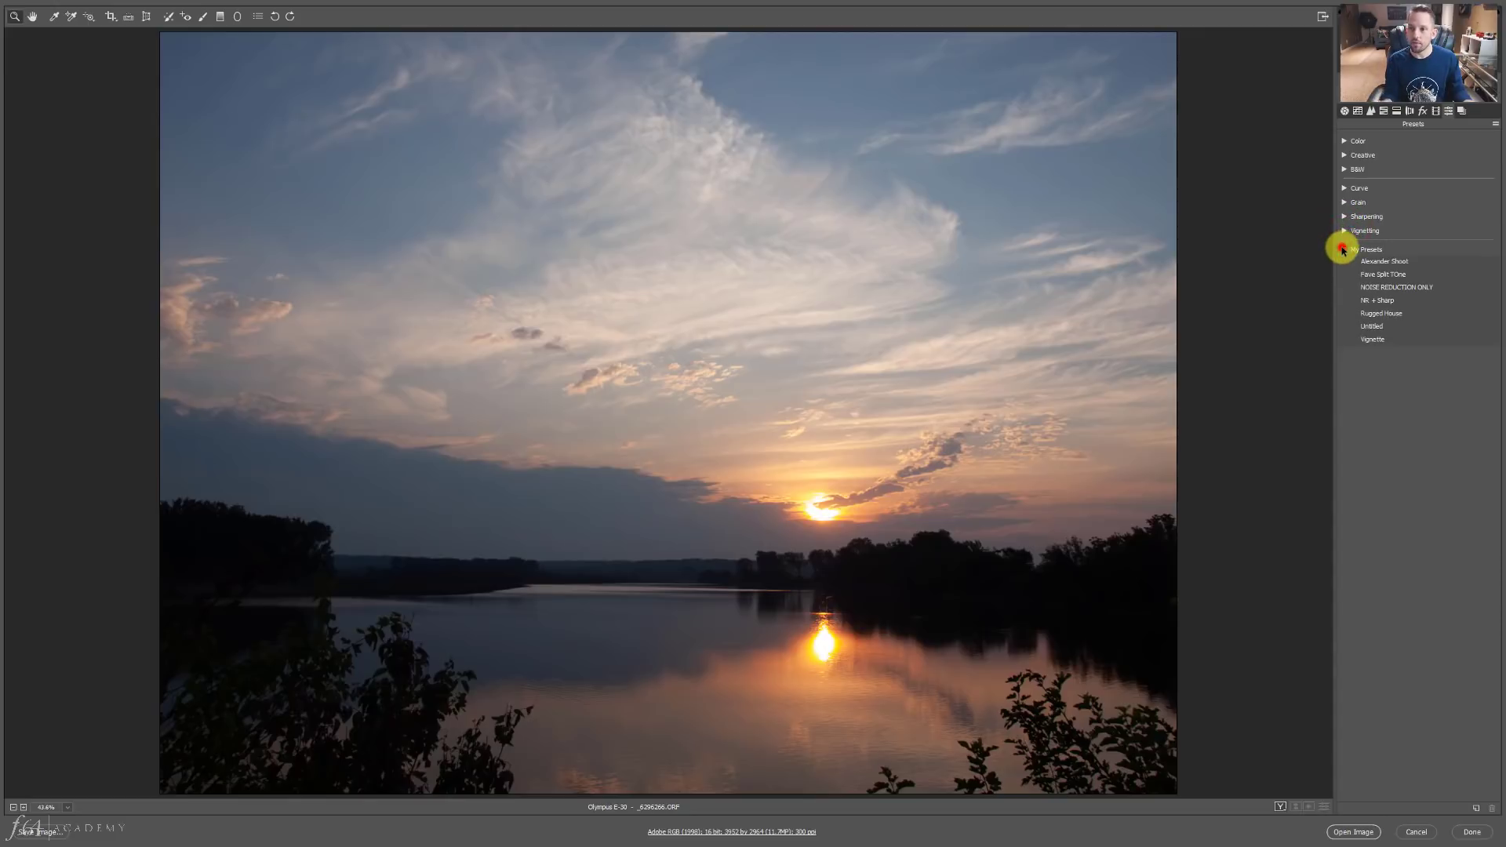
left_click(1345, 111)
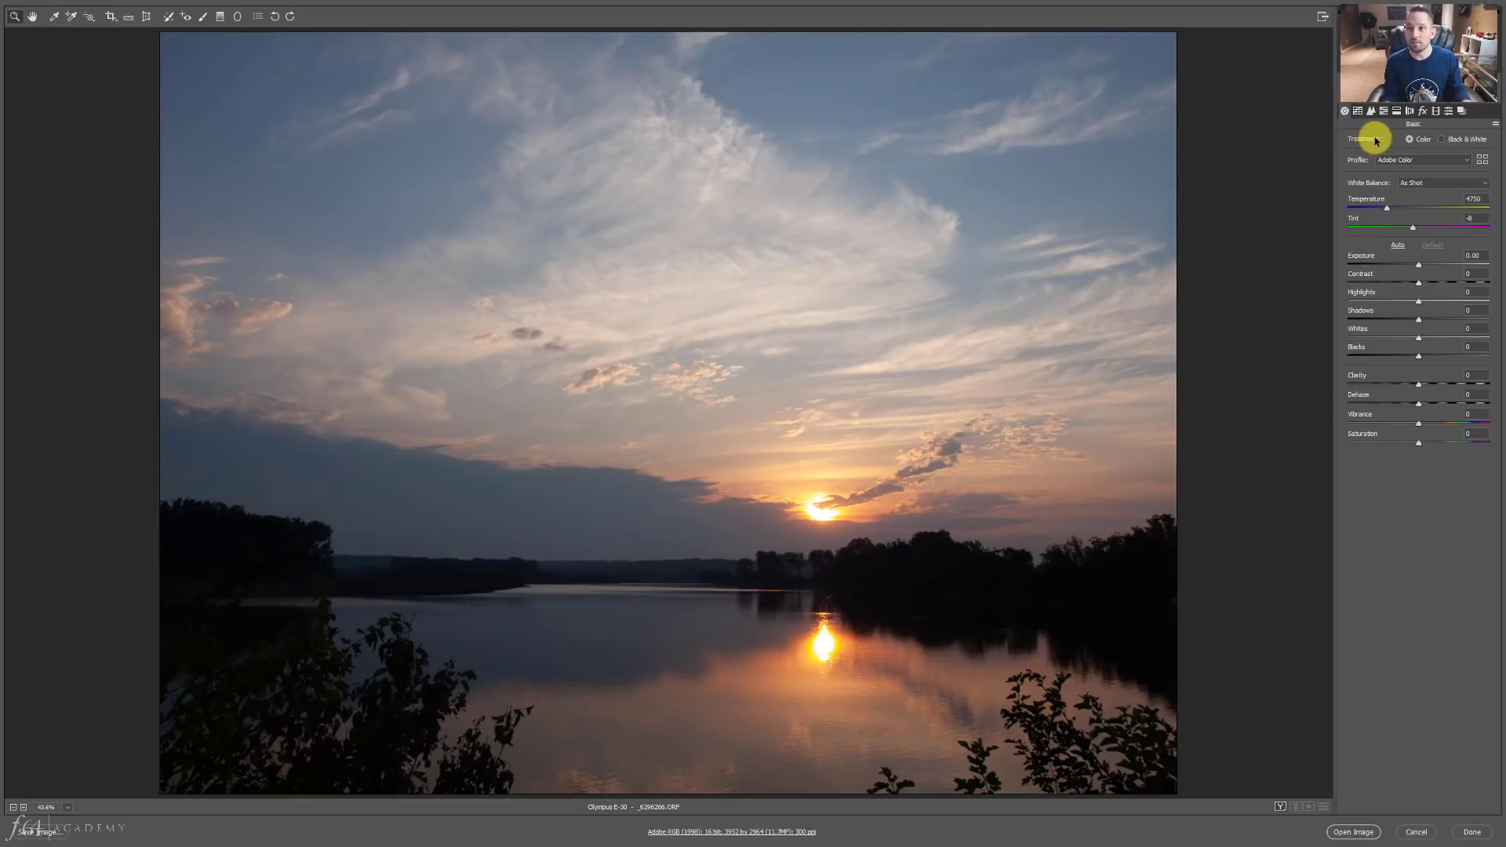
left_click(1437, 111)
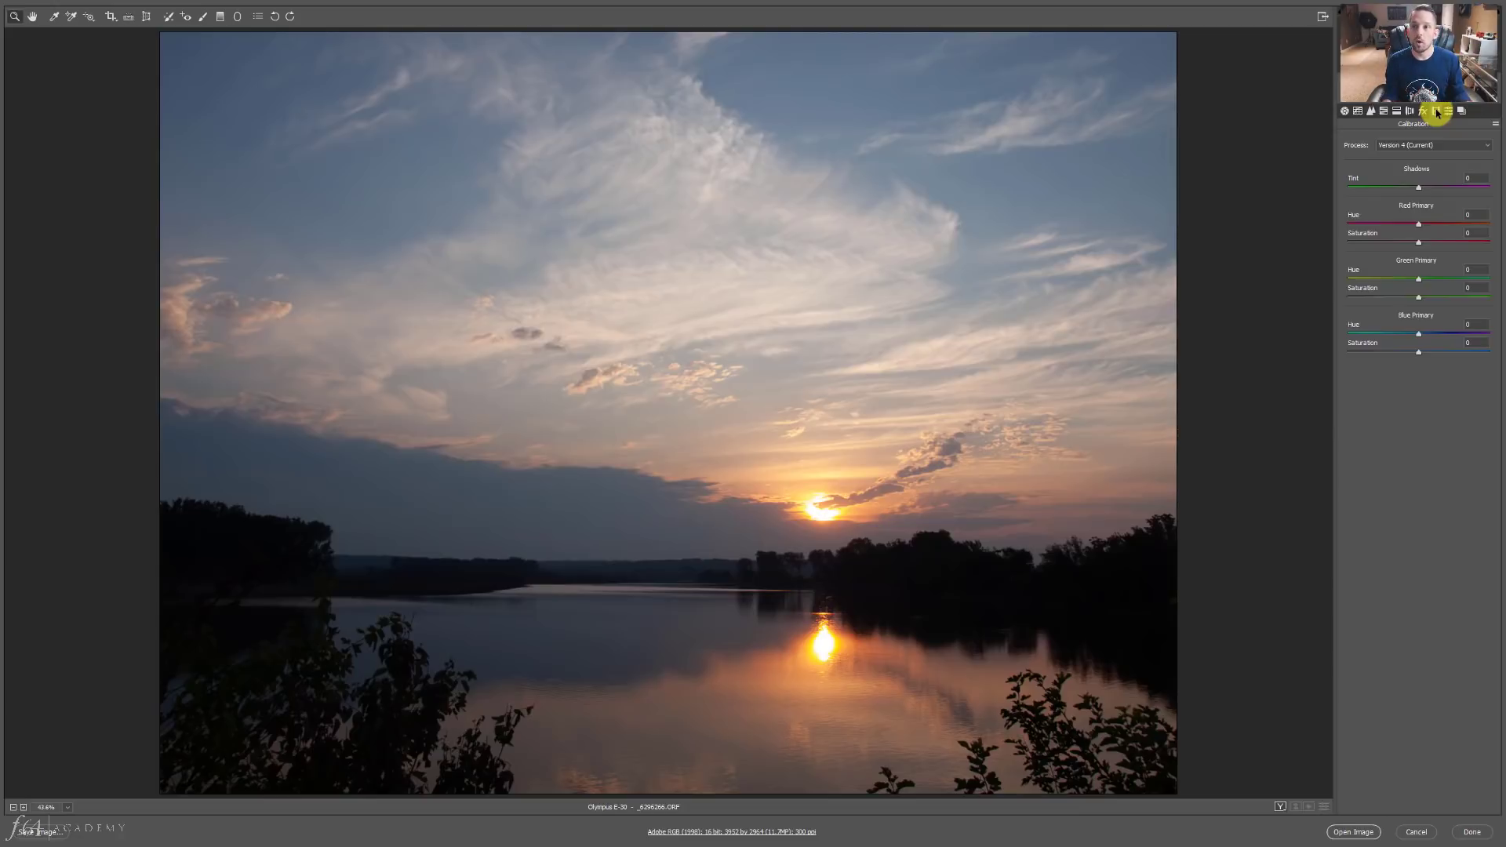
Set the photo's profile to Adobe Landscape in the basic adjustments.
left_click(1345, 111)
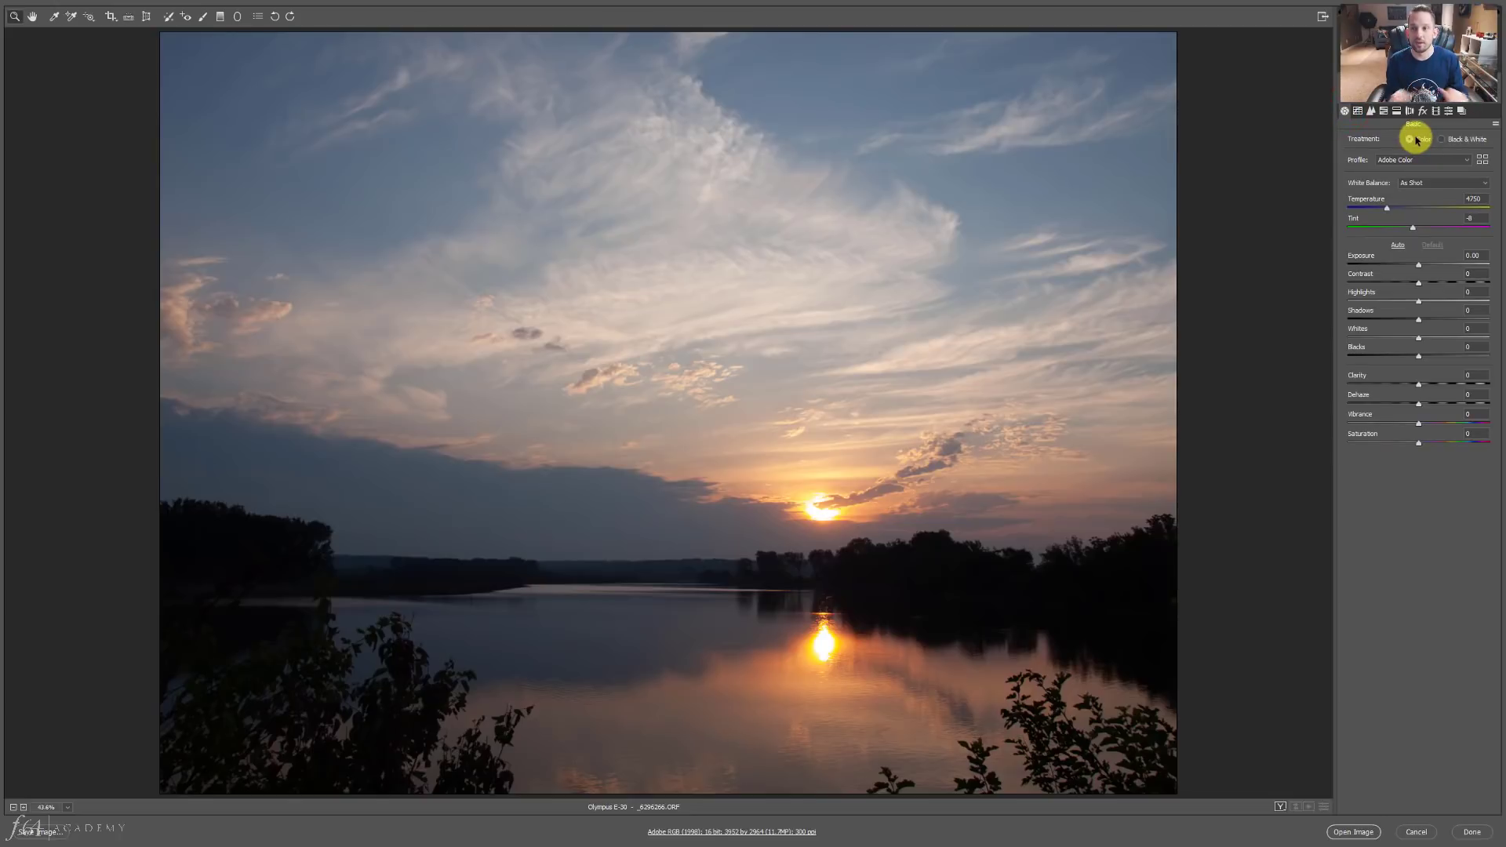
left_click(1399, 160)
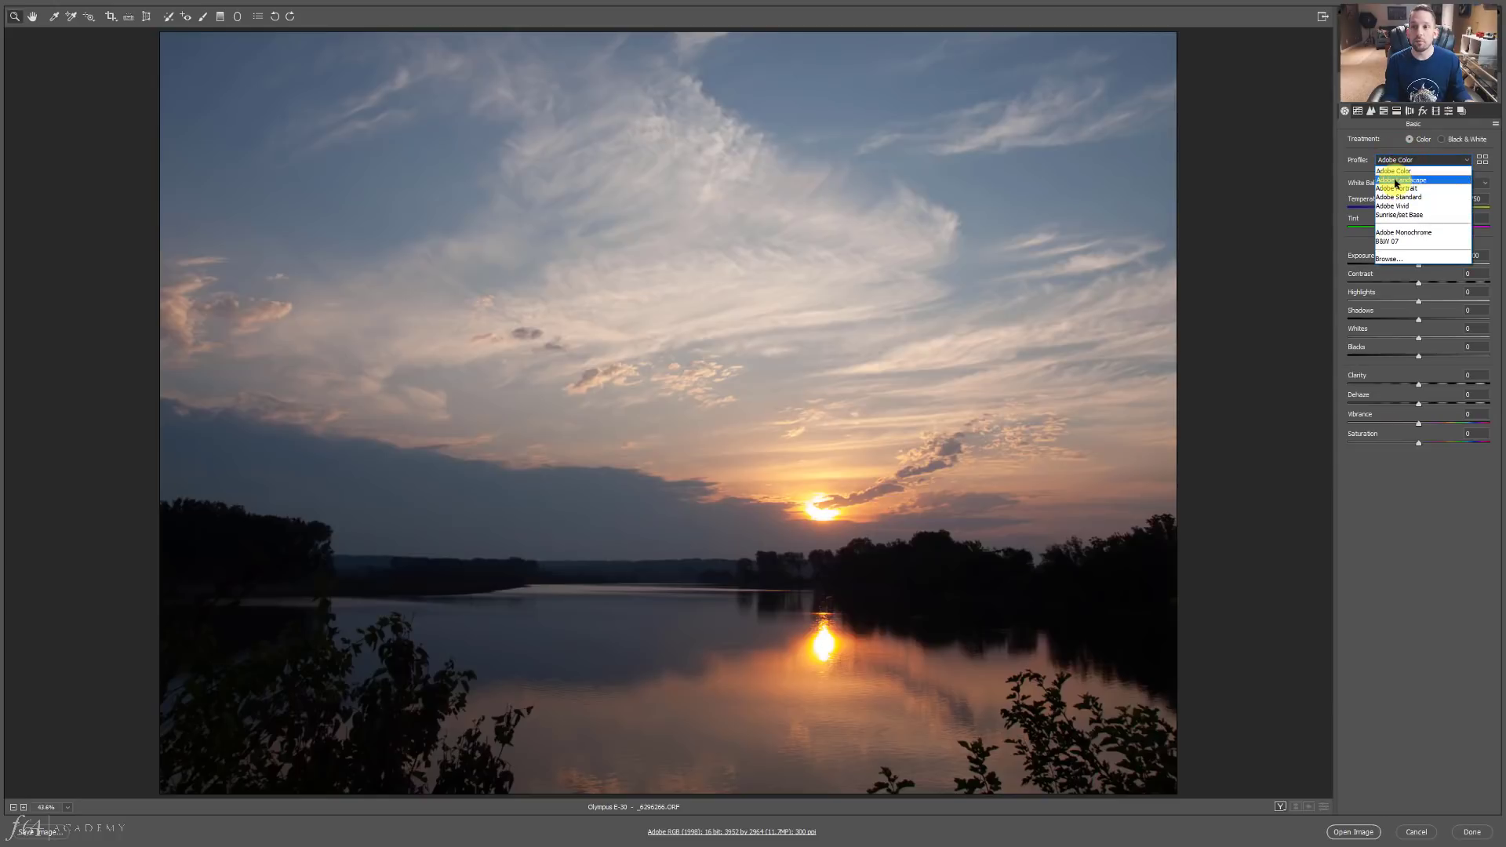
left_click(1396, 180)
left_click(1397, 161)
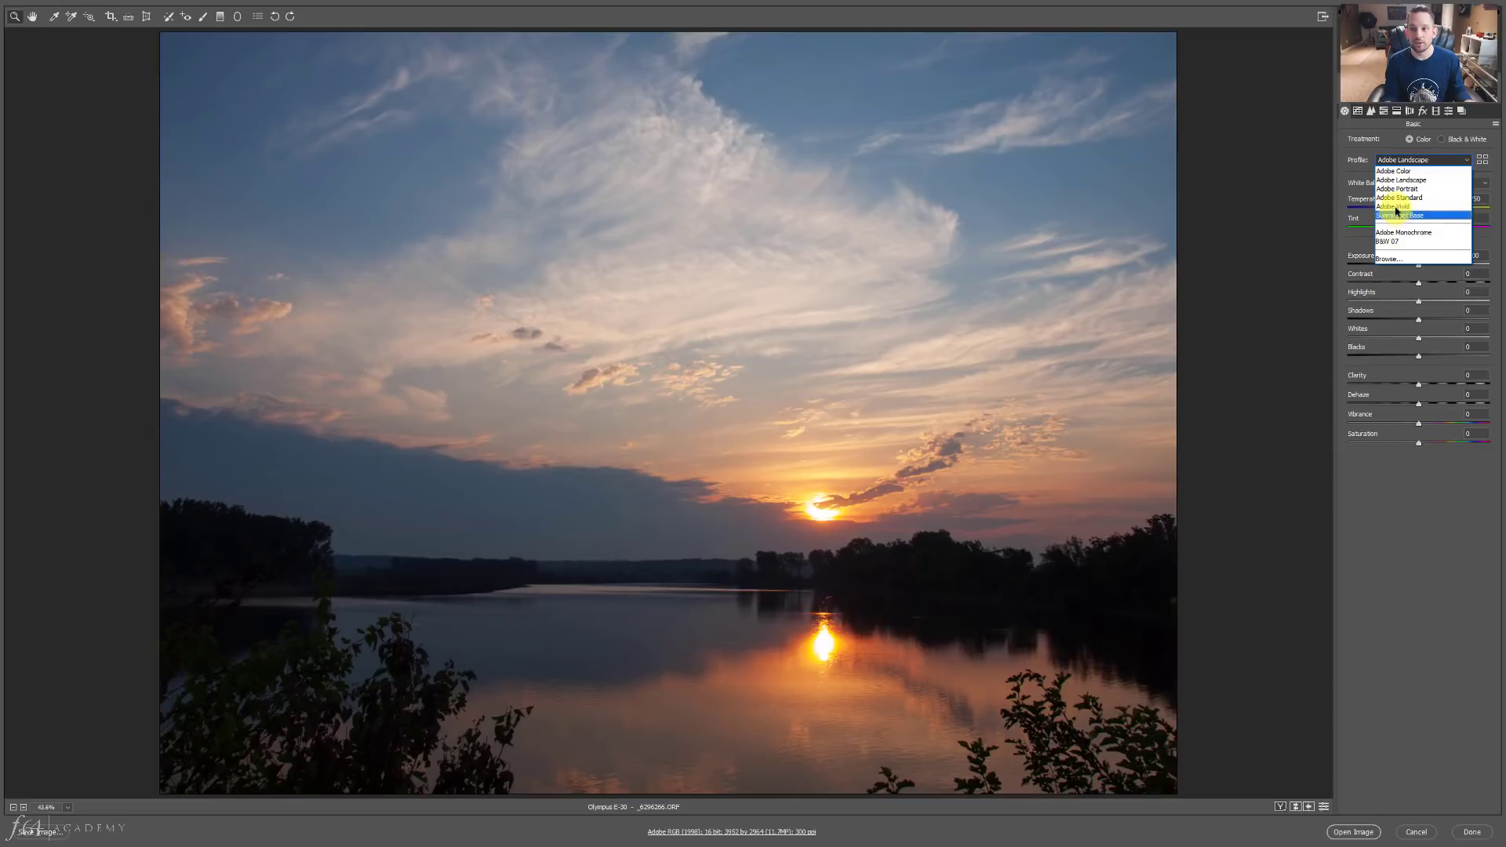
left_click(1409, 160)
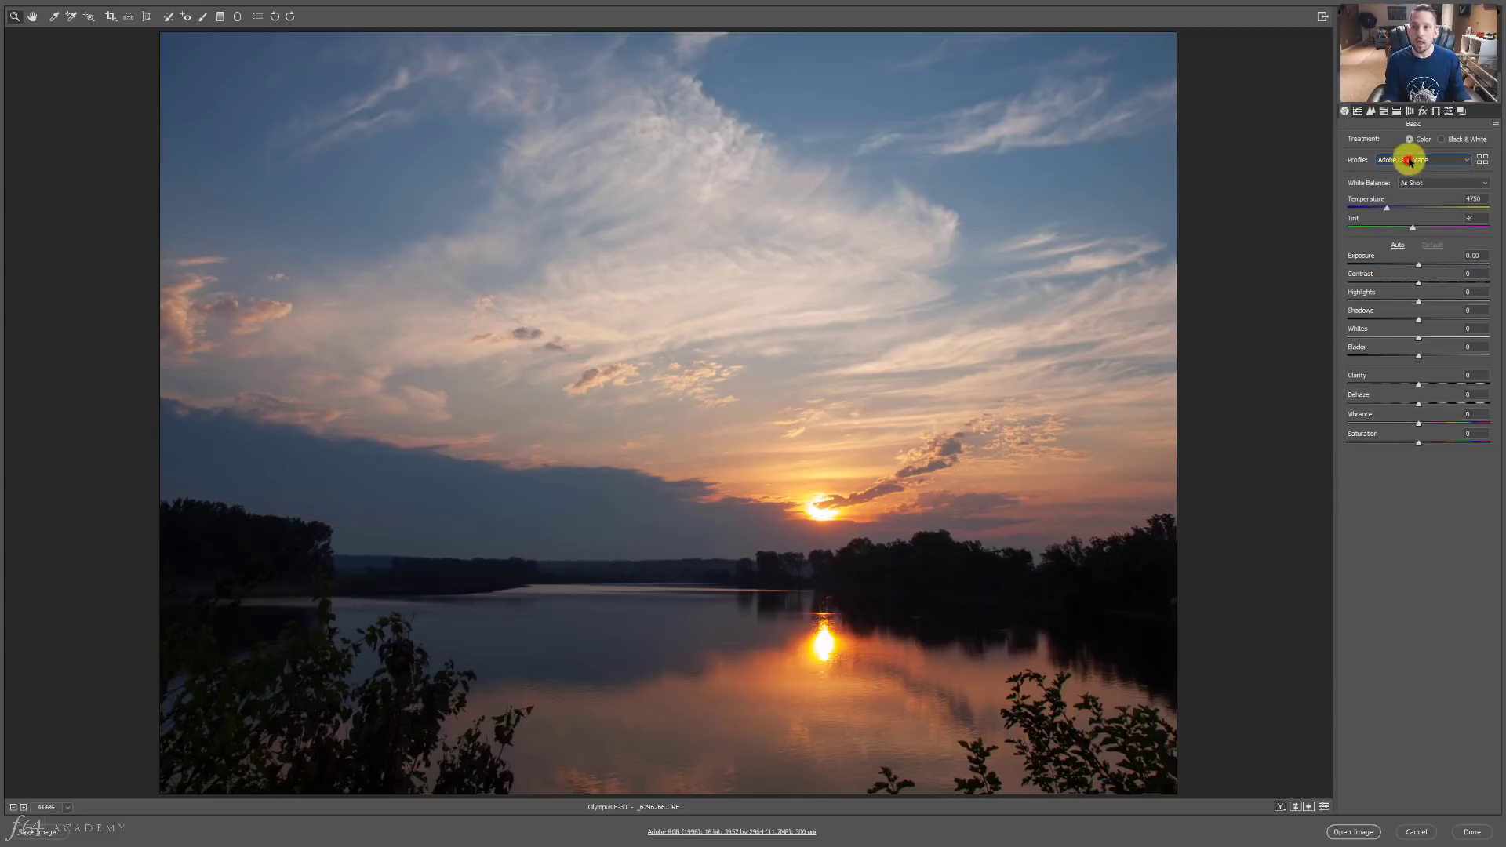
Preview the 4 Seasons and Vintage profiles in the profile browser and apply the Crisp Warm Soft landscape profile.
left_click(1482, 161)
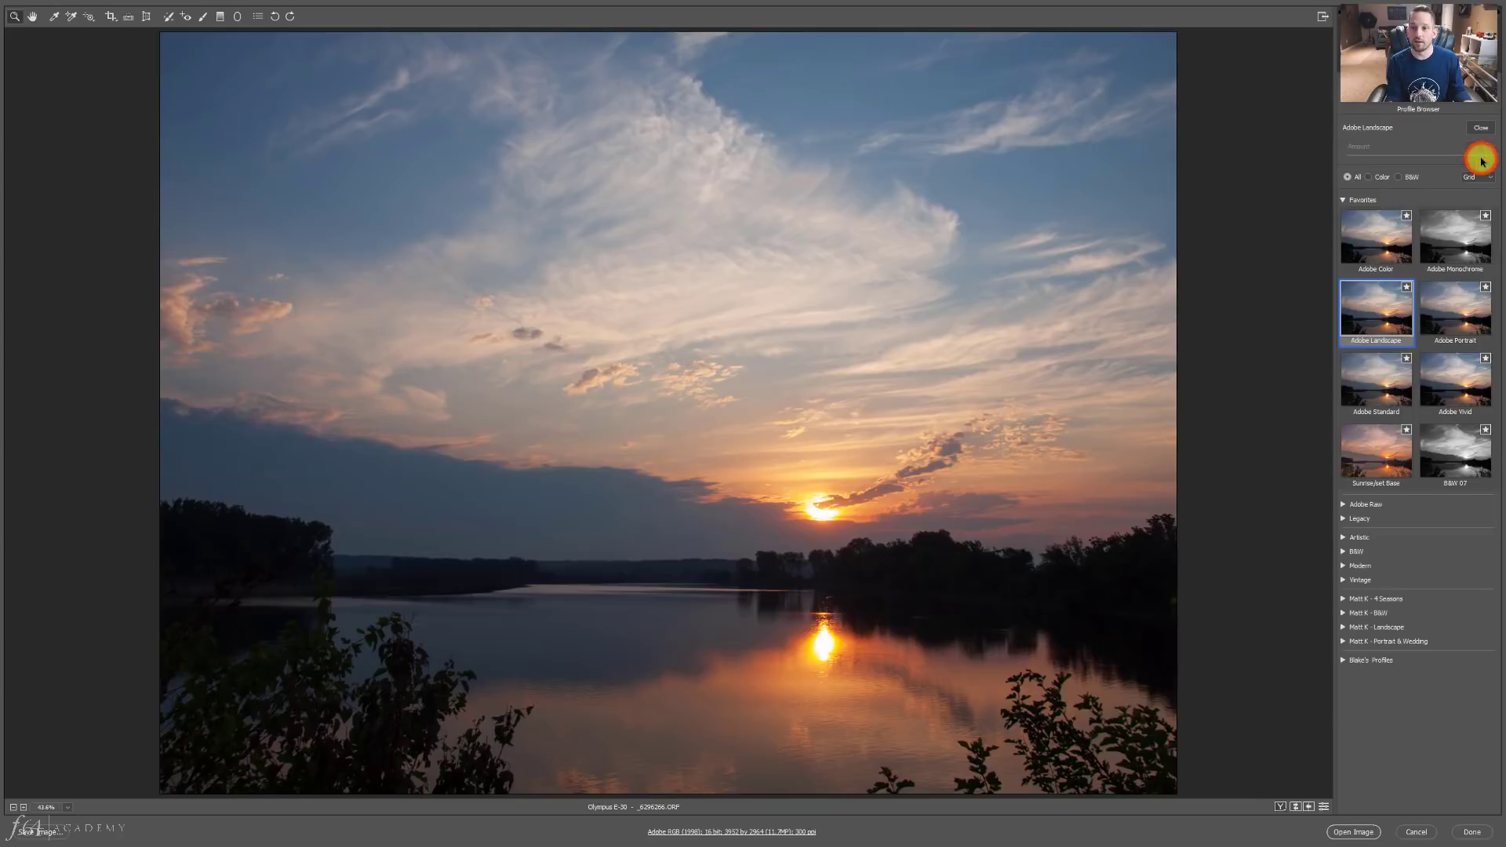
left_click(1344, 201)
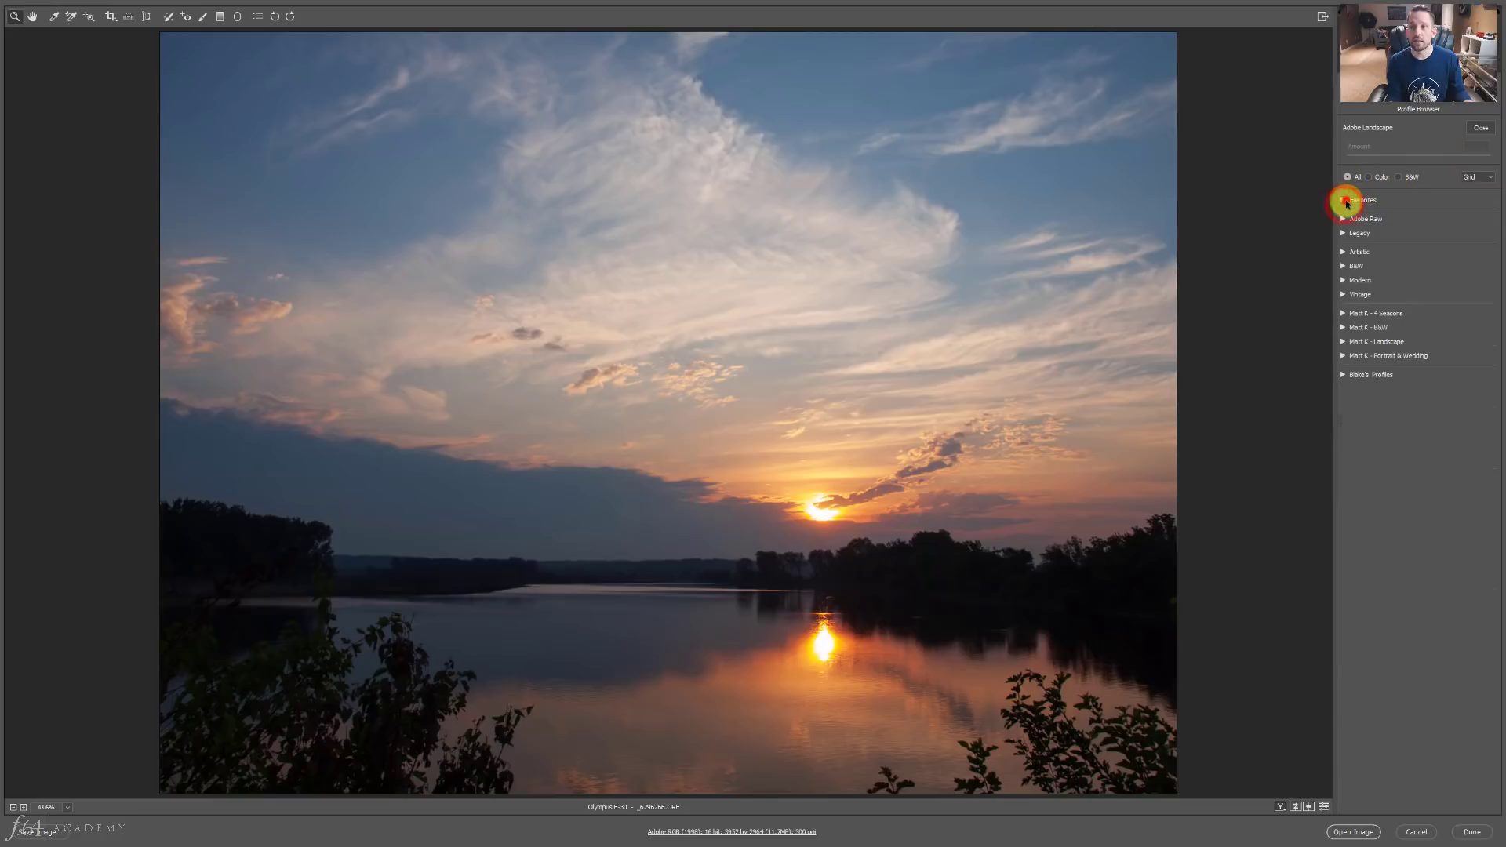
left_click(1343, 314)
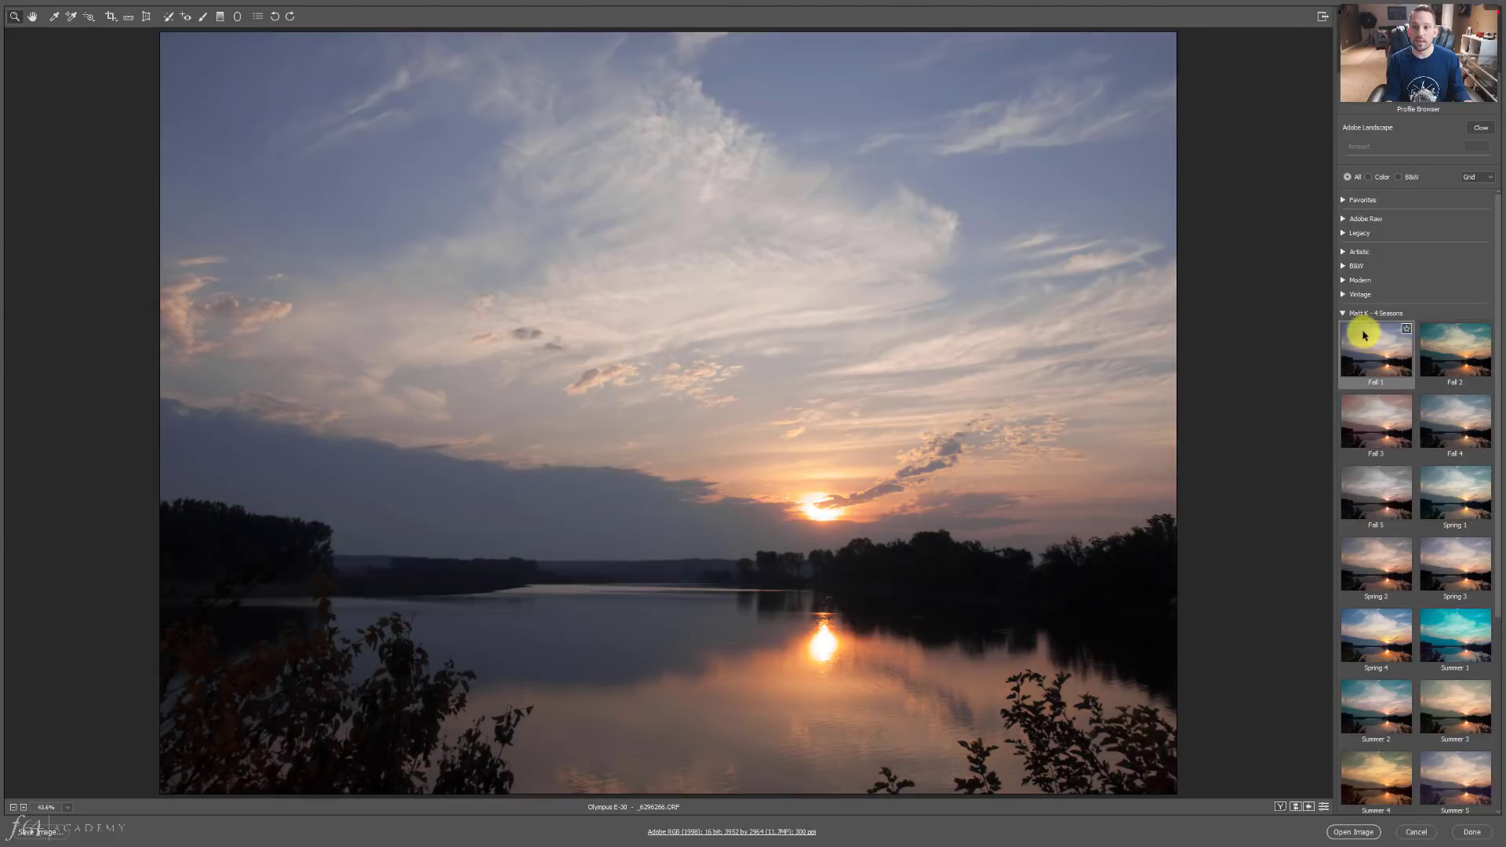
left_click(1343, 314)
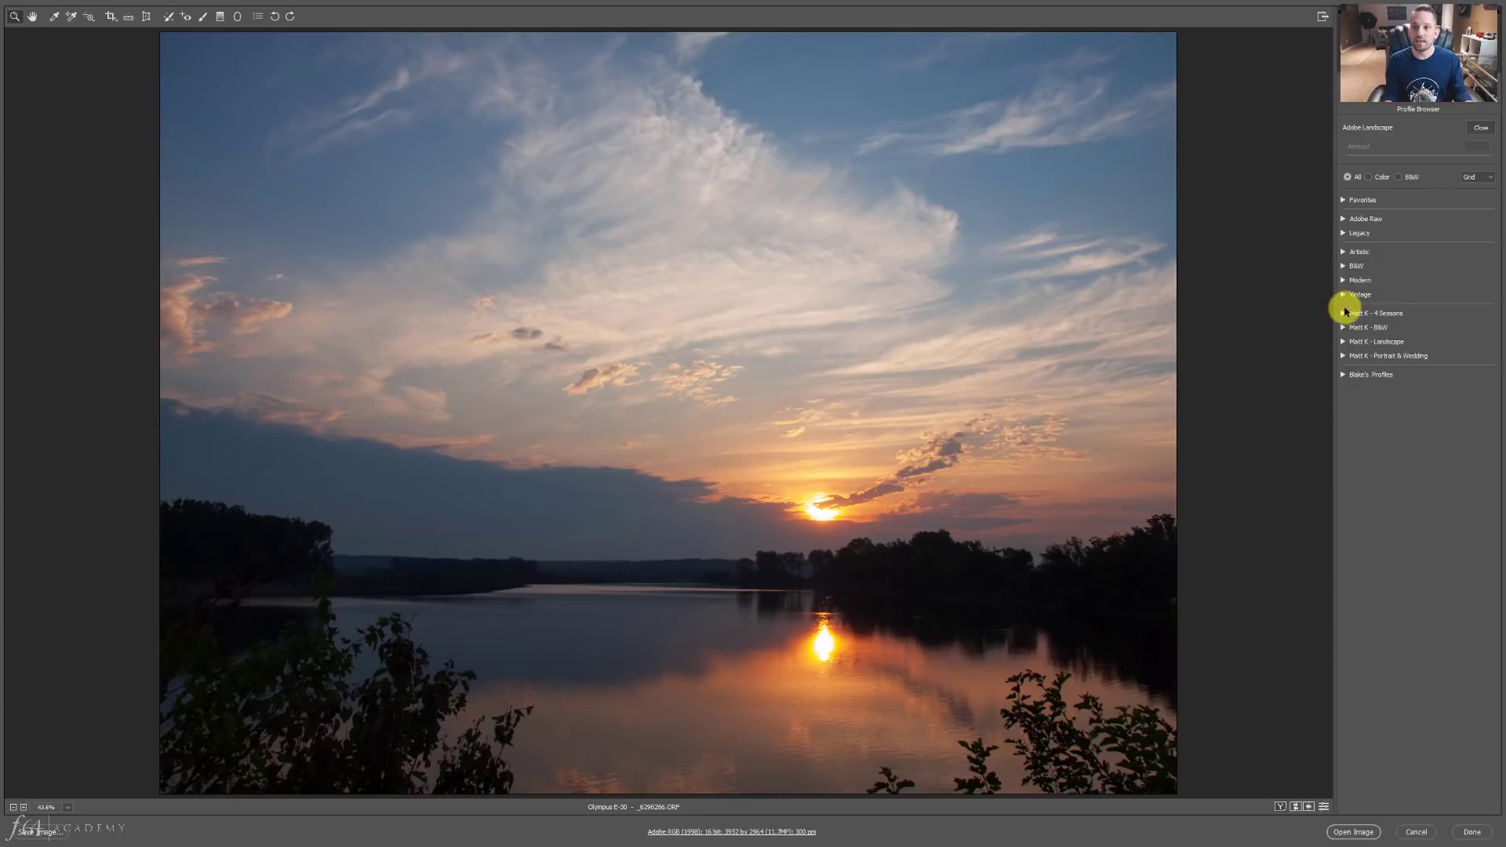
left_click(1342, 296)
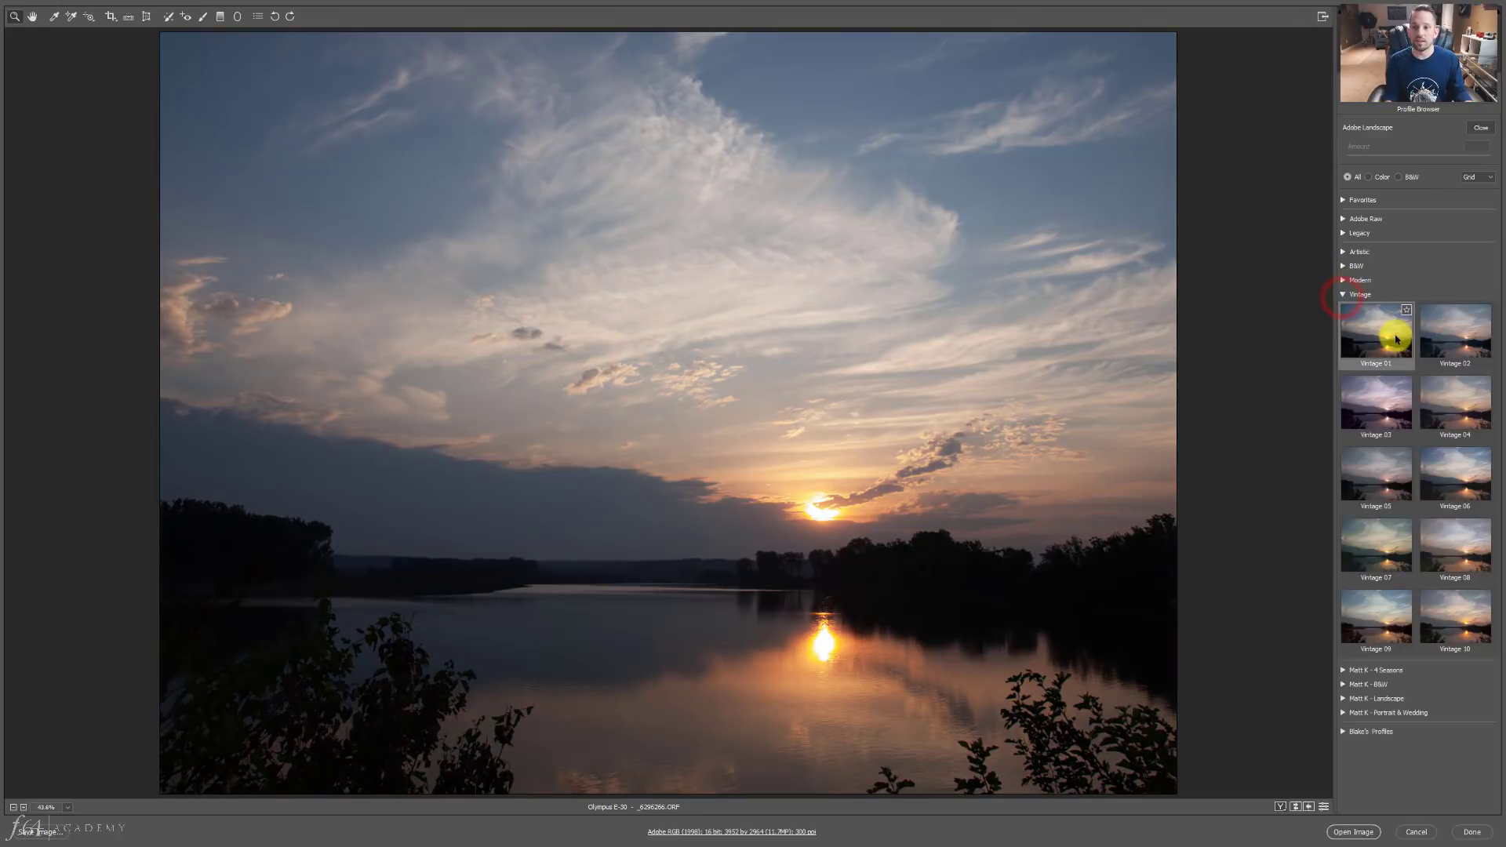
left_click(1343, 296)
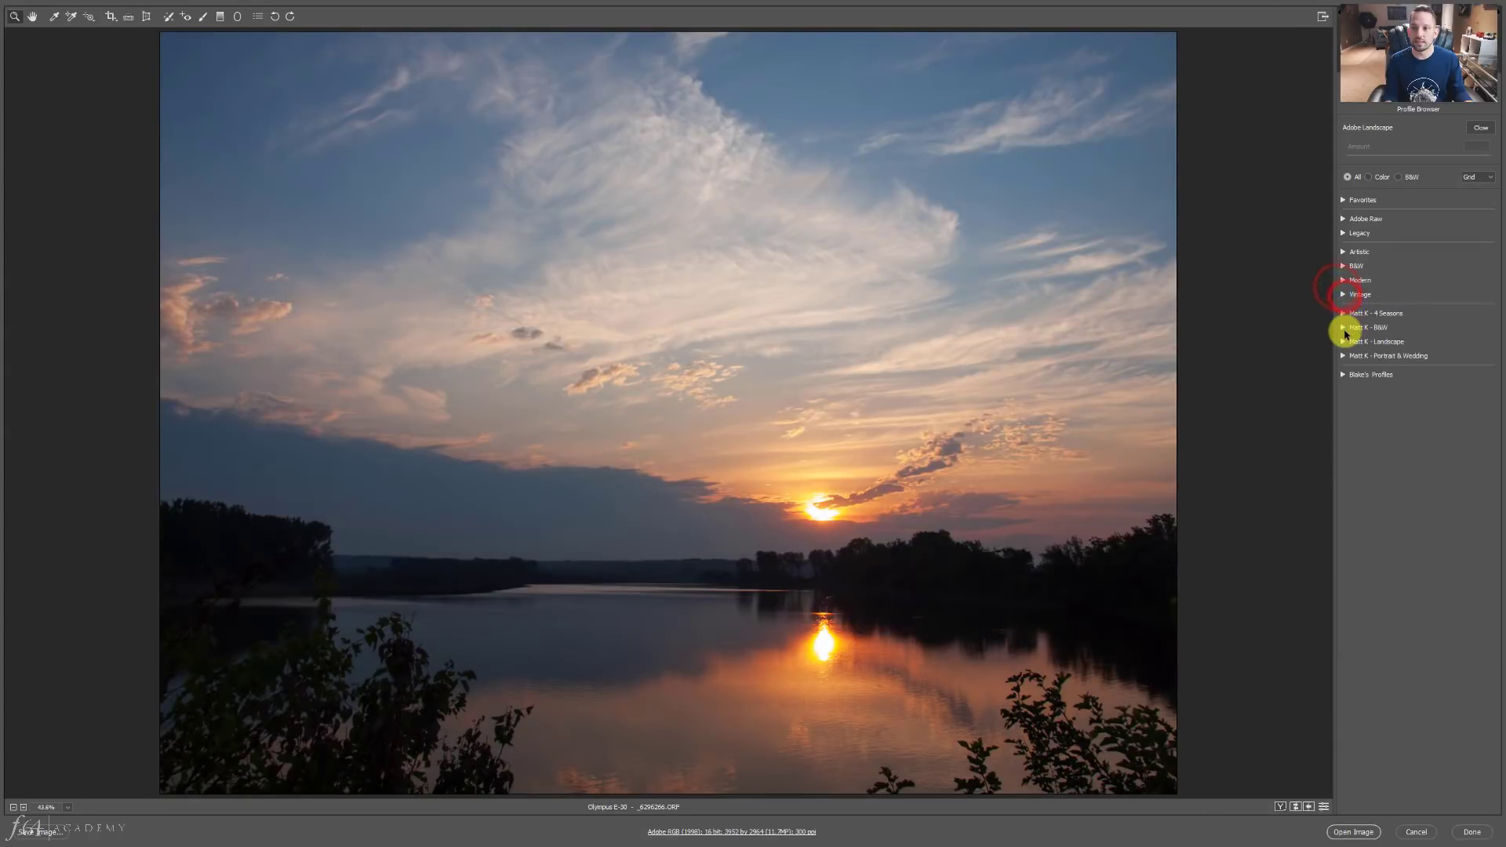
left_click(1343, 343)
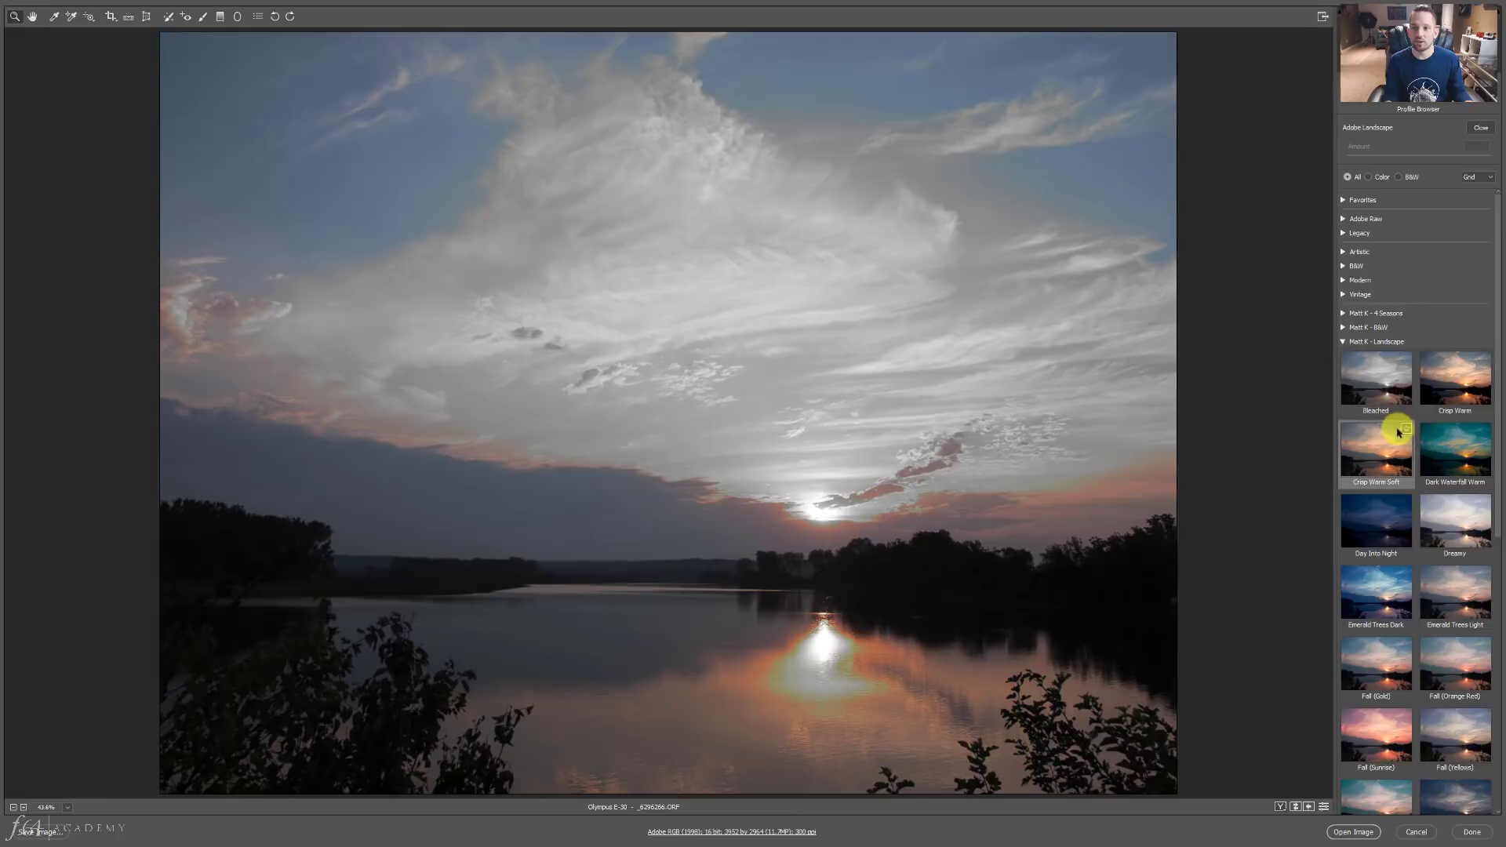
left_click(1381, 453)
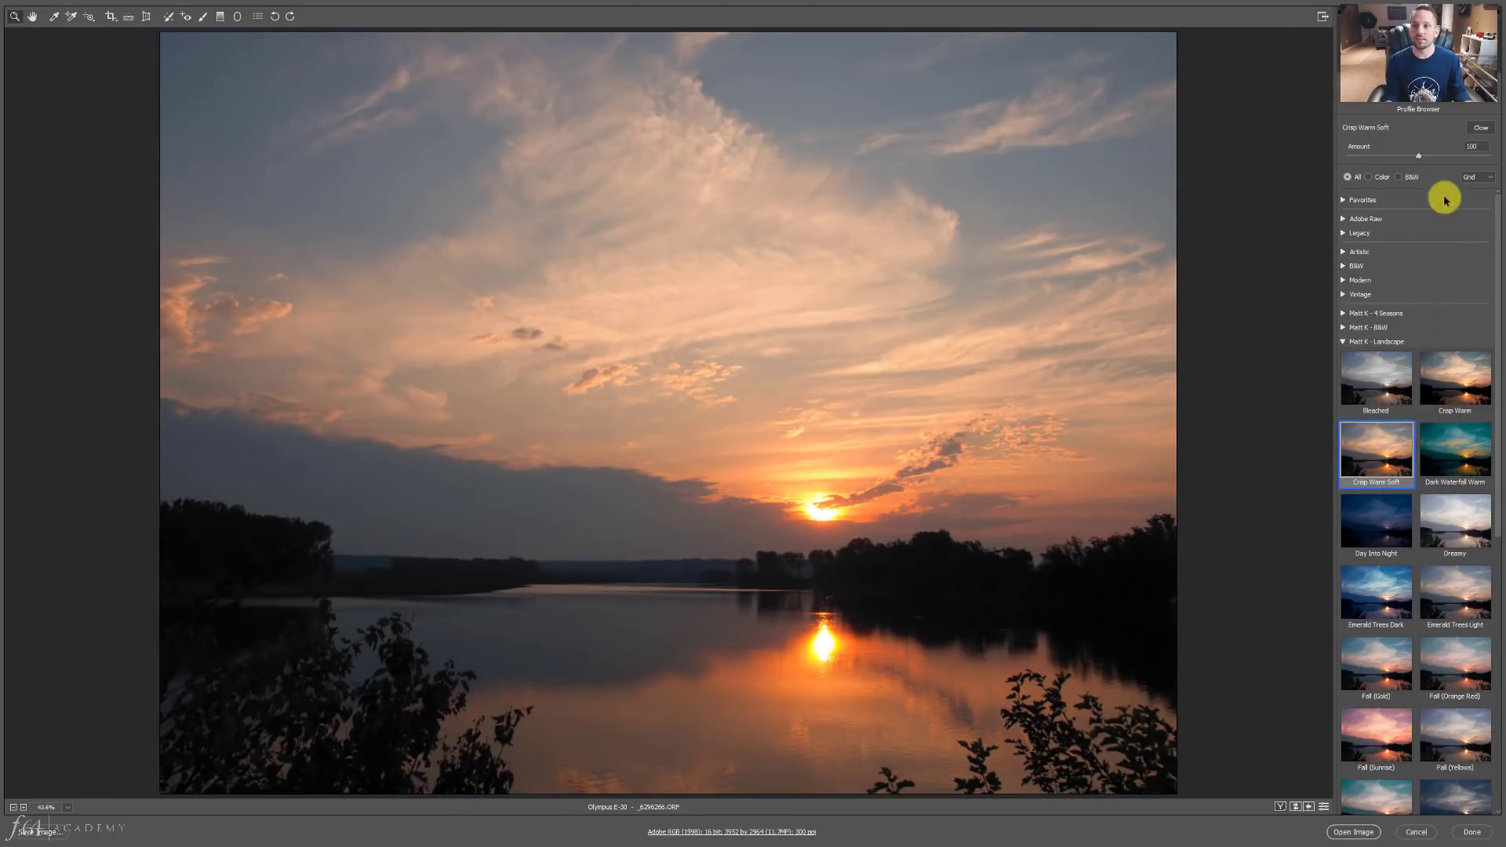
left_click(1478, 130)
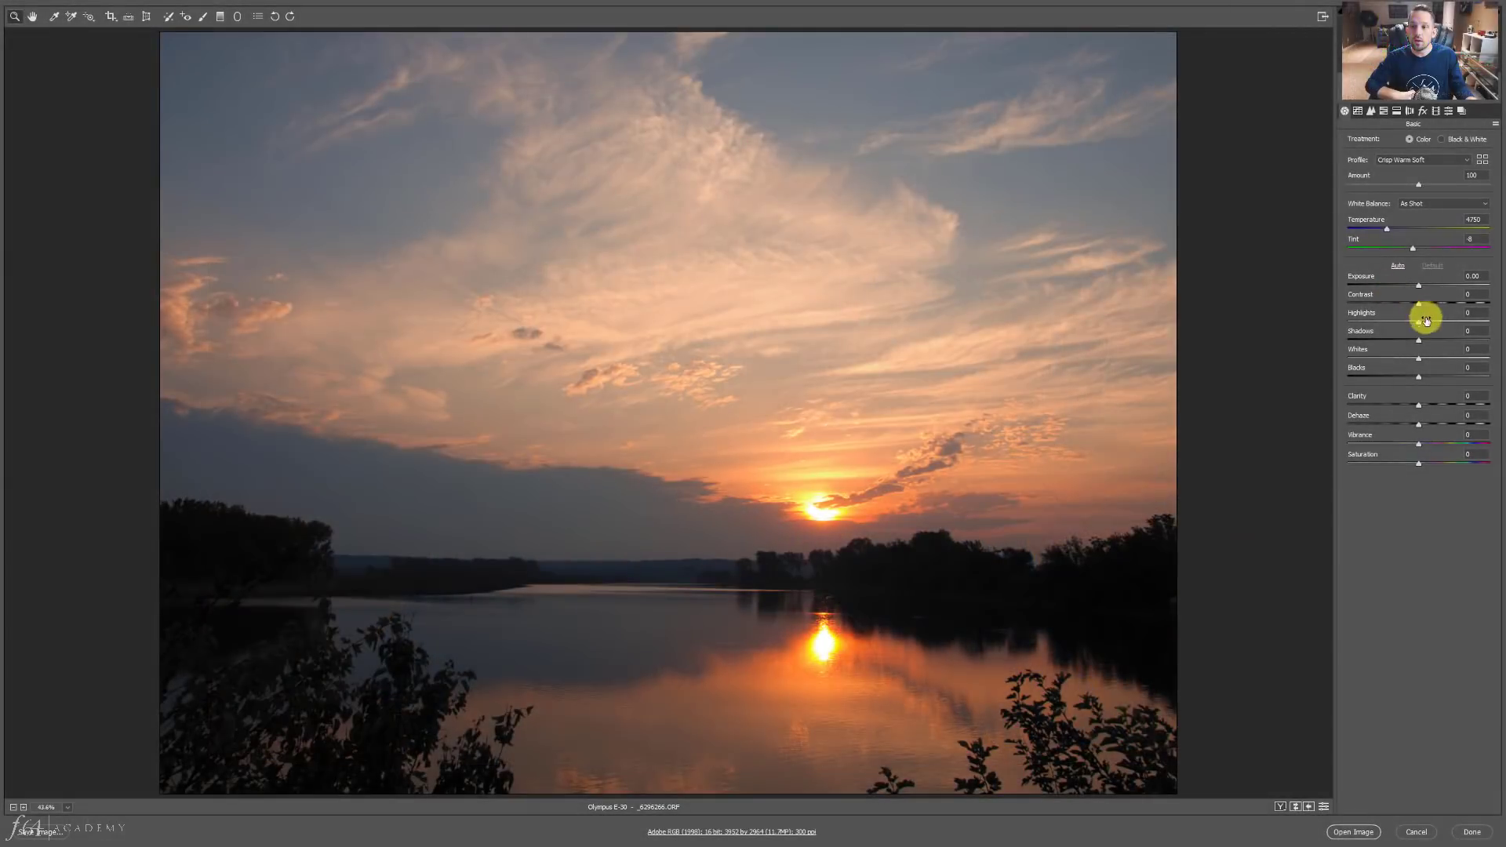
Set Highlights to -38, Shadows to +39, Whites to +12 and Temperature to 5350, and shift the Tint toward magenta.
left_click_drag(1421, 323, 1448, 337)
left_click(1424, 345)
left_click_drag(1387, 228, 1428, 248)
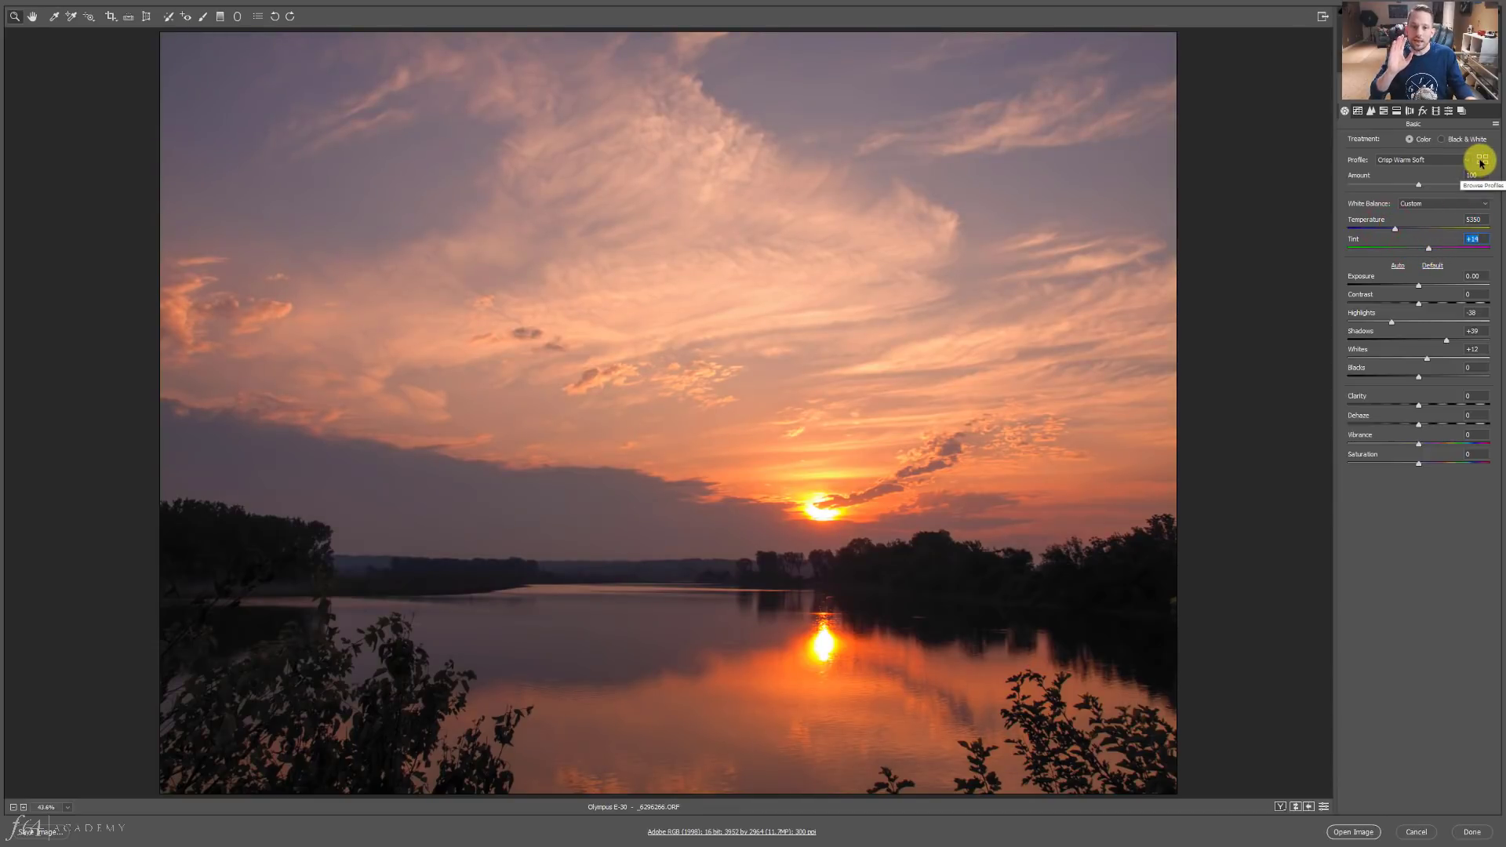
Apply the Golden Matte profile from the landscape profile group to the adjusted photo.
left_click(1481, 163)
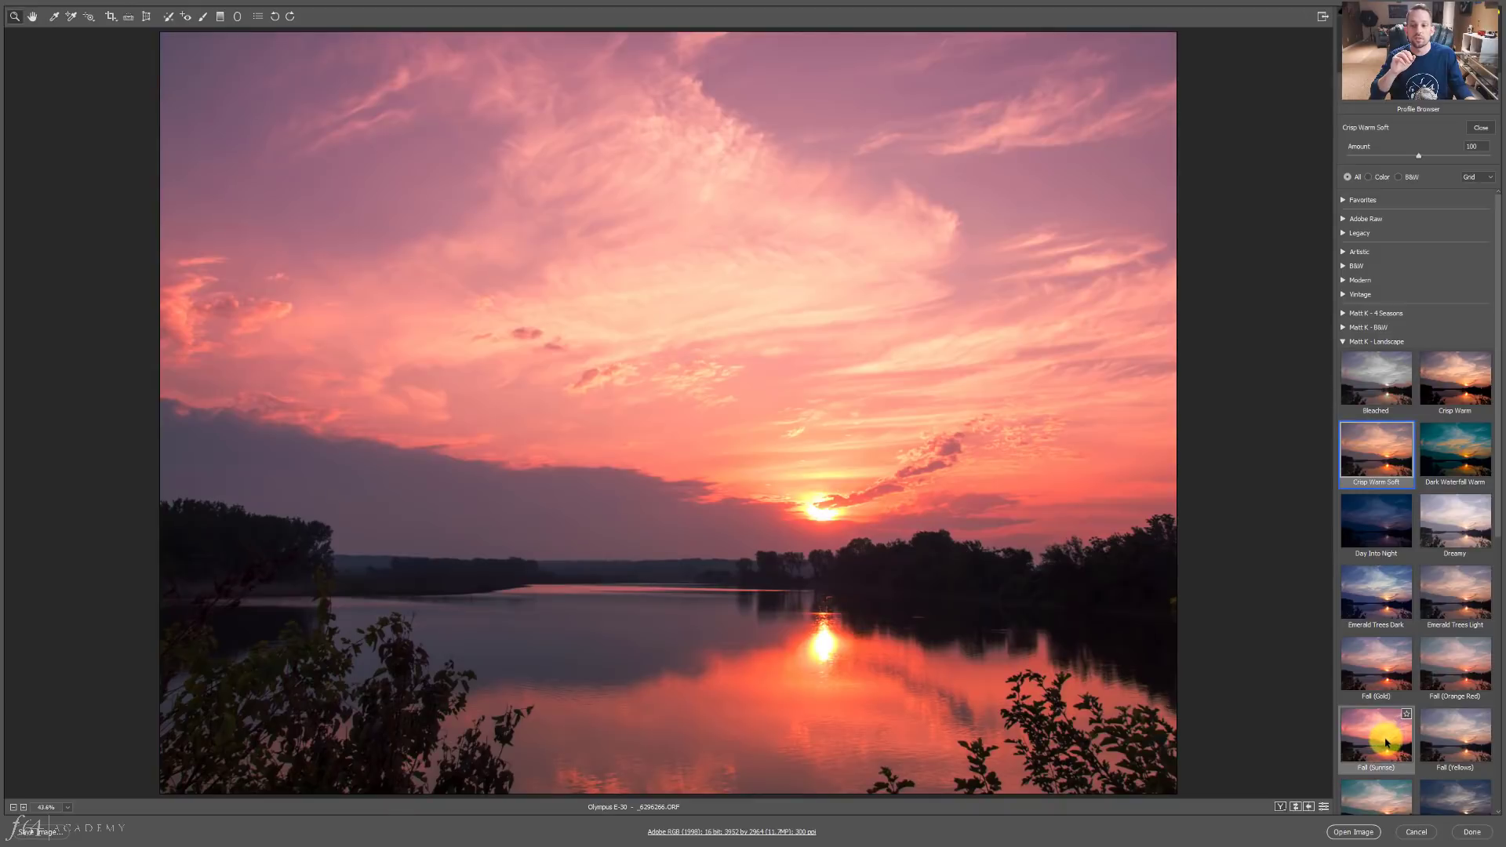
scroll(1385, 742, "down", 3)
left_click(1395, 716)
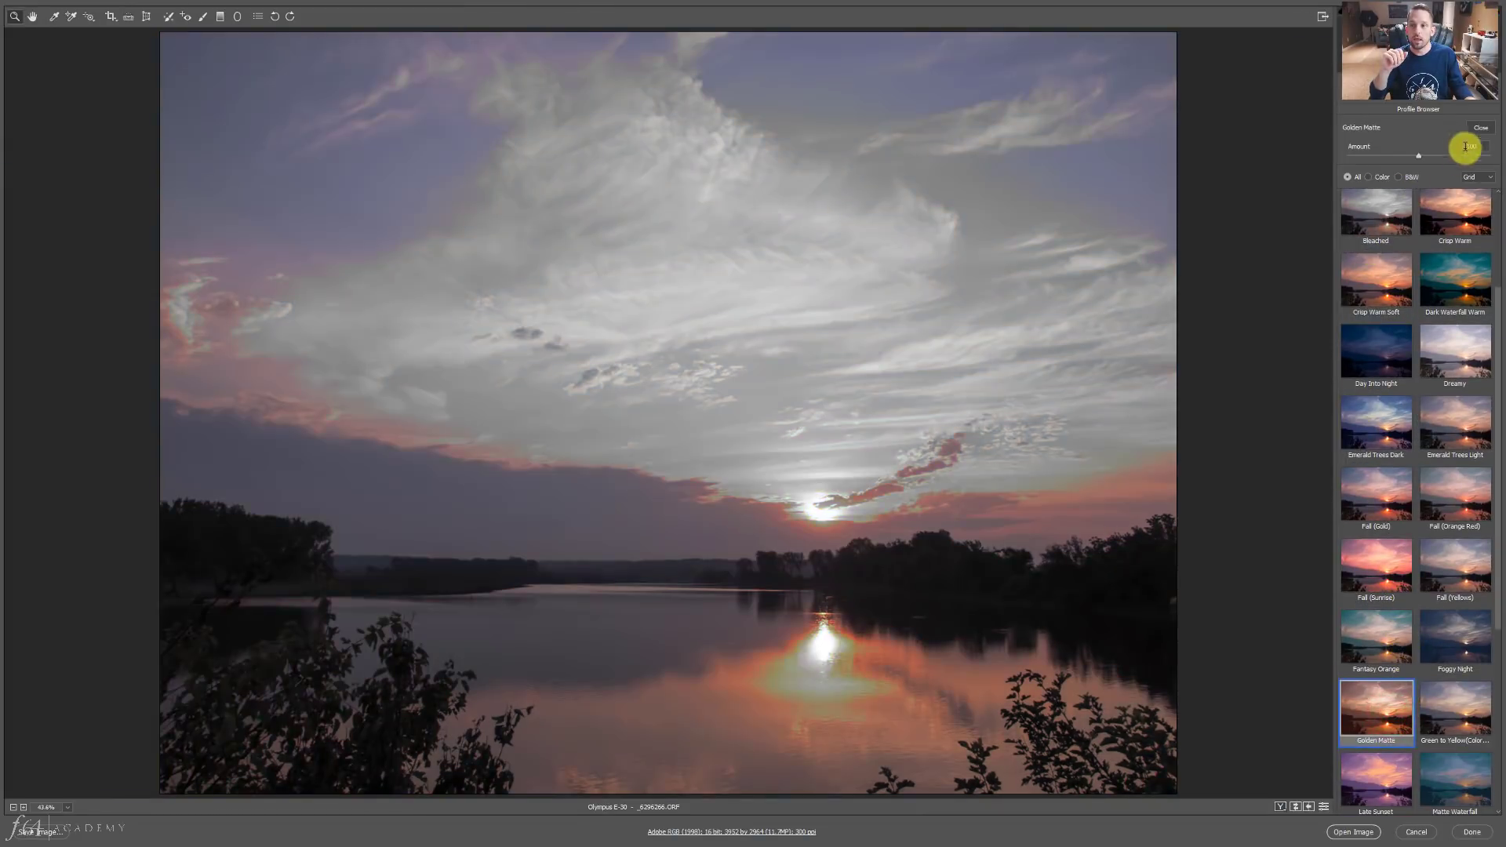
left_click(1482, 128)
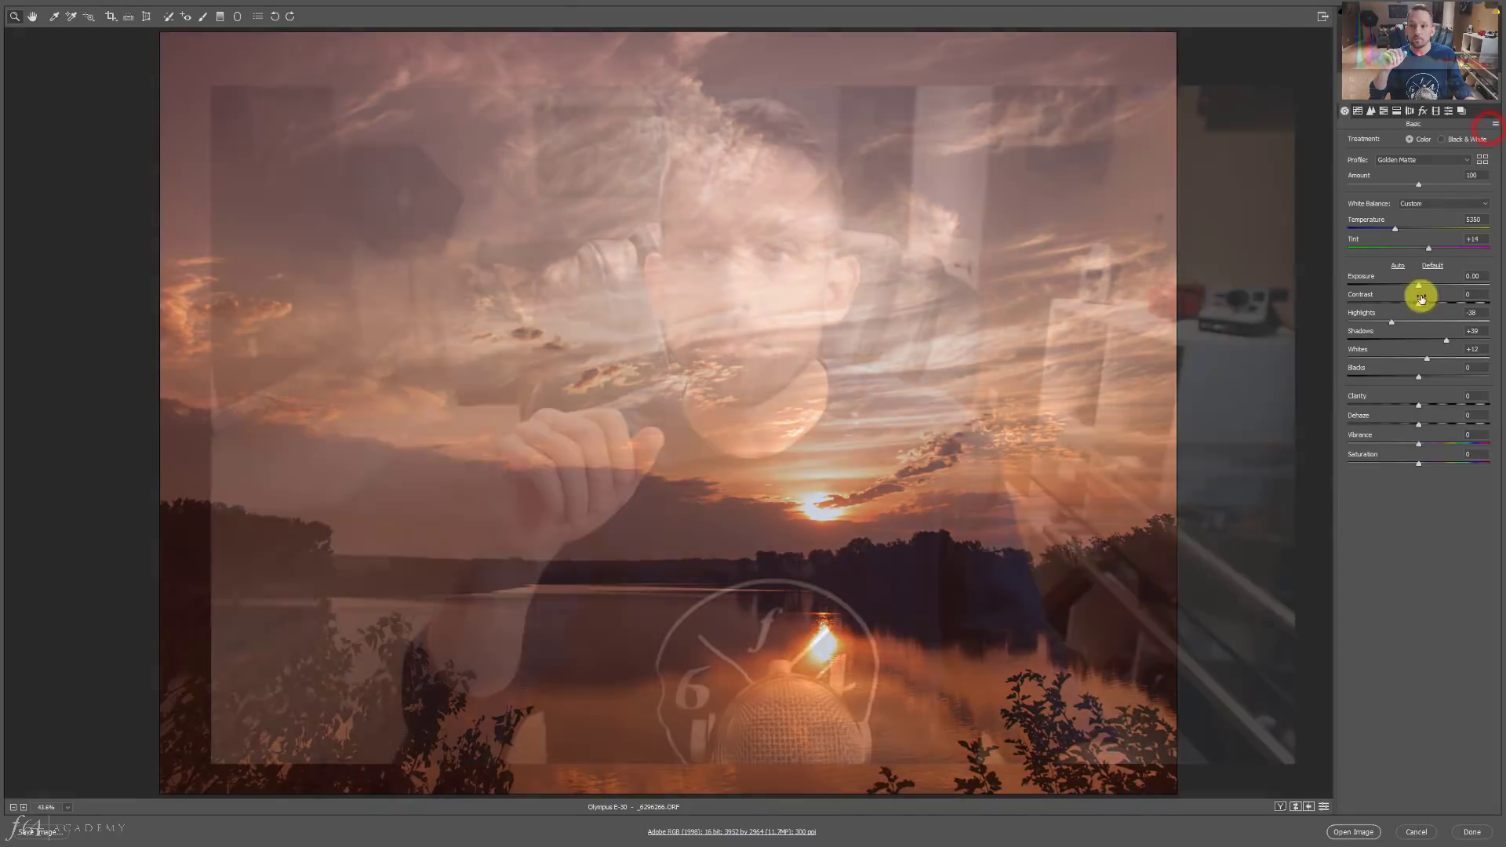